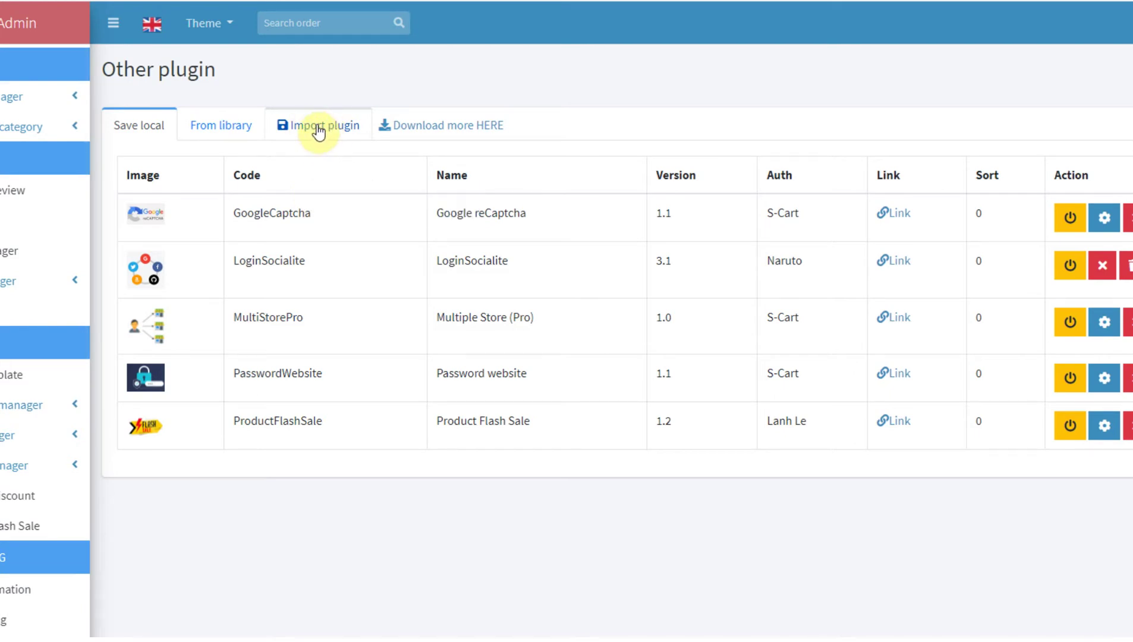
- Import the CheckIP plugin into the shop from a local .zip file
left_click(319, 131)
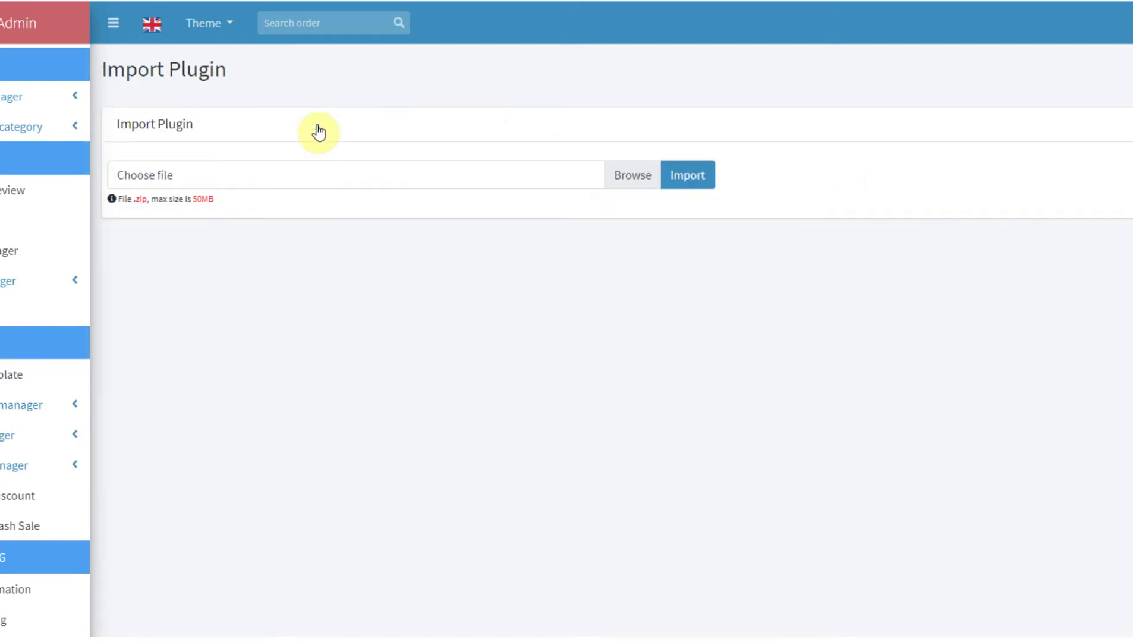
left_click(642, 175)
left_click(275, 84)
left_click(297, 289)
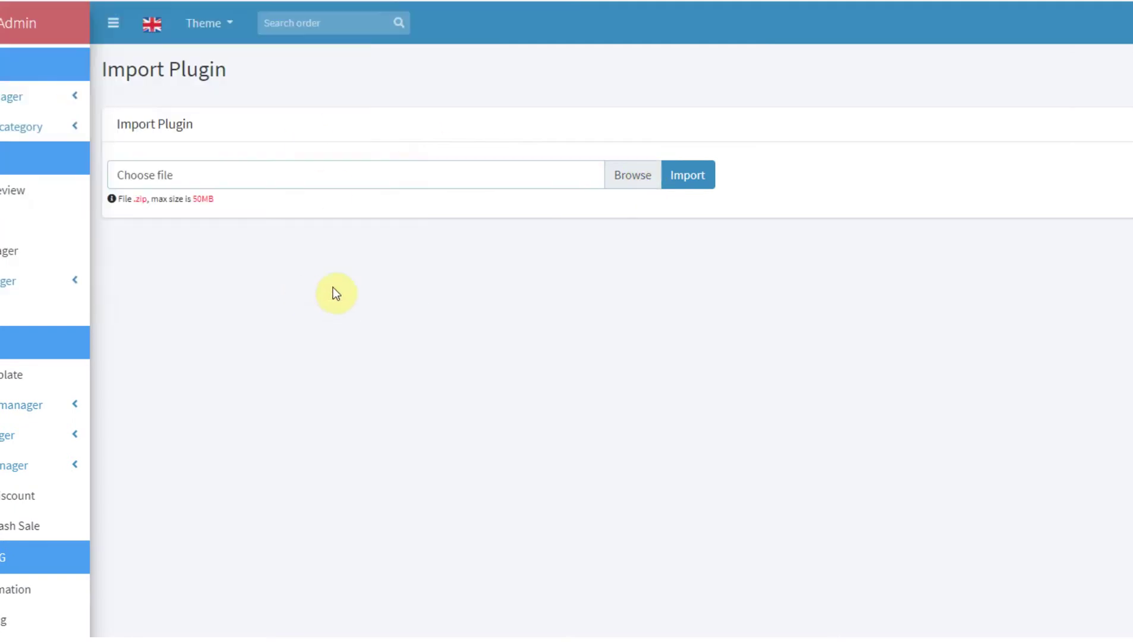
left_click(704, 177)
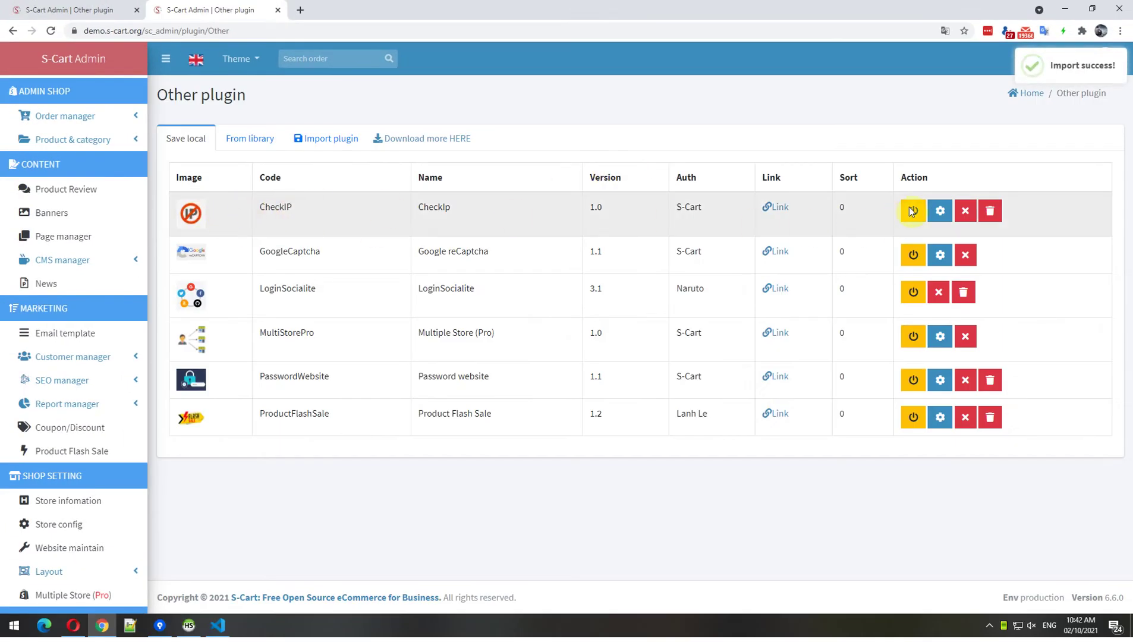
- Remove the imported CheckIP plugin from the locally saved plugins and confirm the deletion
left_click_drag(266, 208, 309, 213)
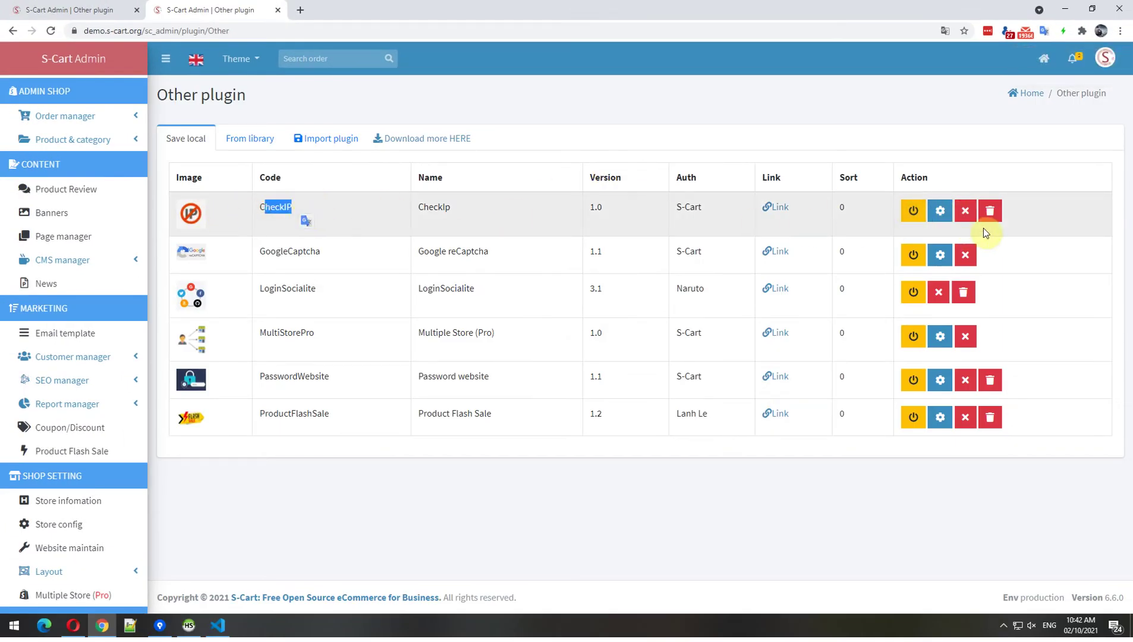
left_click(827, 154)
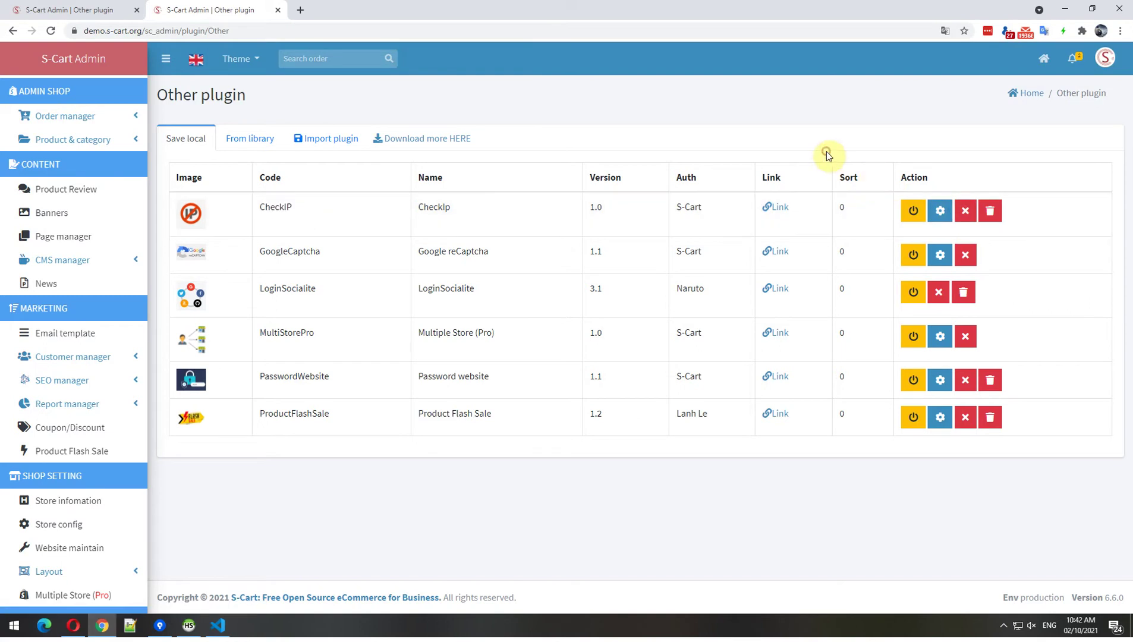
left_click(987, 205)
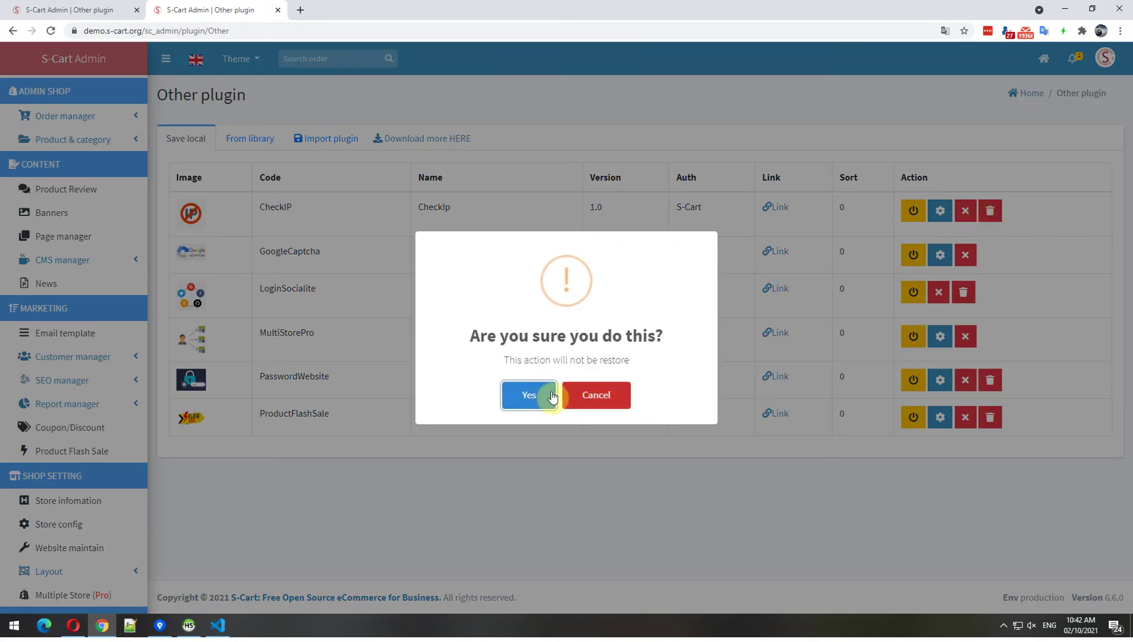
left_click(539, 395)
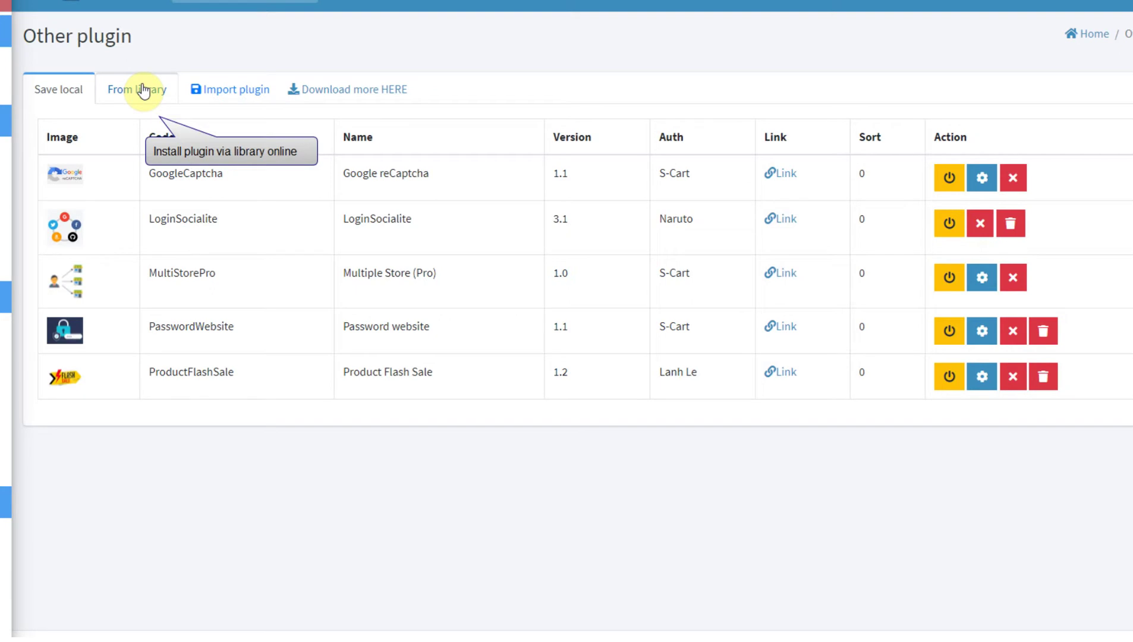
- Install the CheckIP plugin, compatible with version 6.6, from the online plugin library
left_click(142, 91)
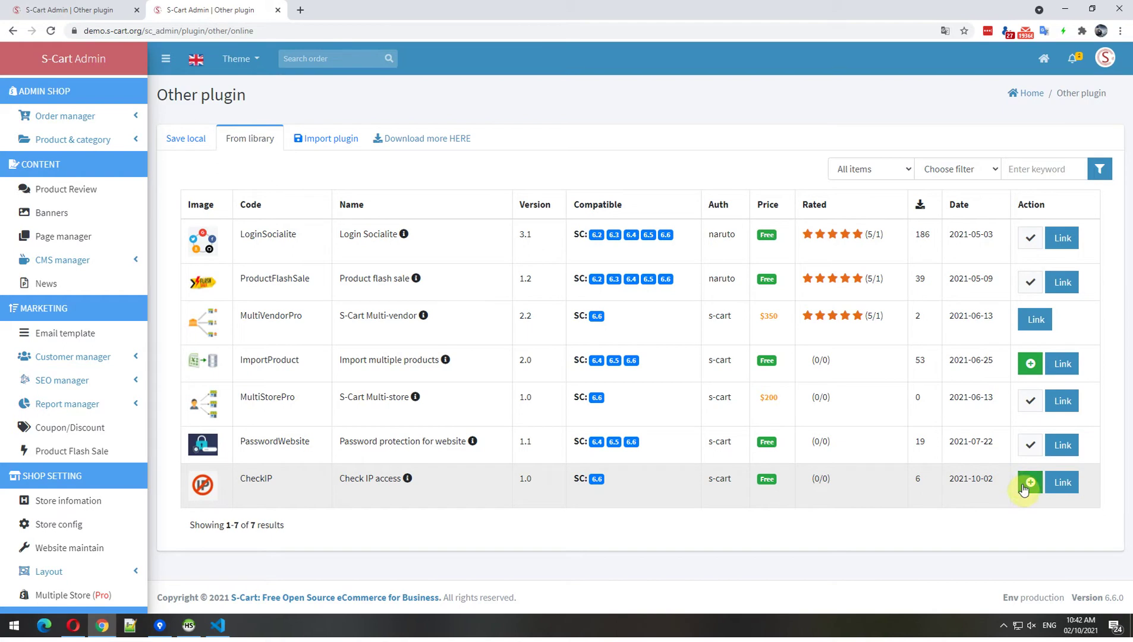
double_click(1109, 596)
mouse_move(589, 479)
left_mouse_down()
mouse_move(620, 483)
mouse_move(604, 486)
left_mouse_up()
left_click(1030, 483)
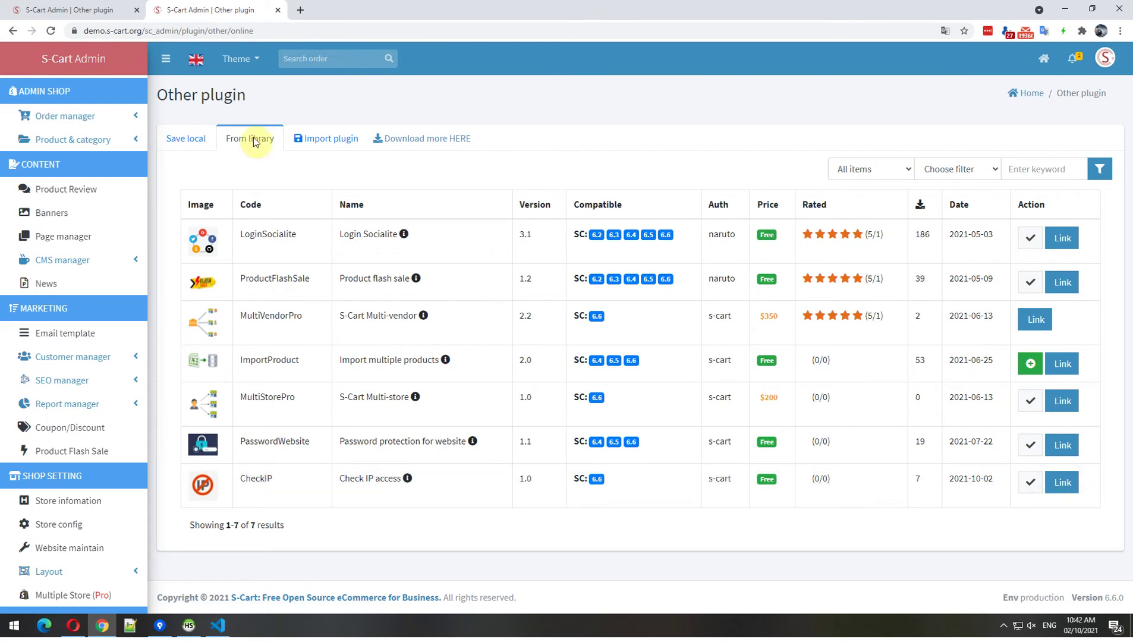
- Open the configuration page of the CheckIP plugin from the locally saved plugins
left_click(186, 143)
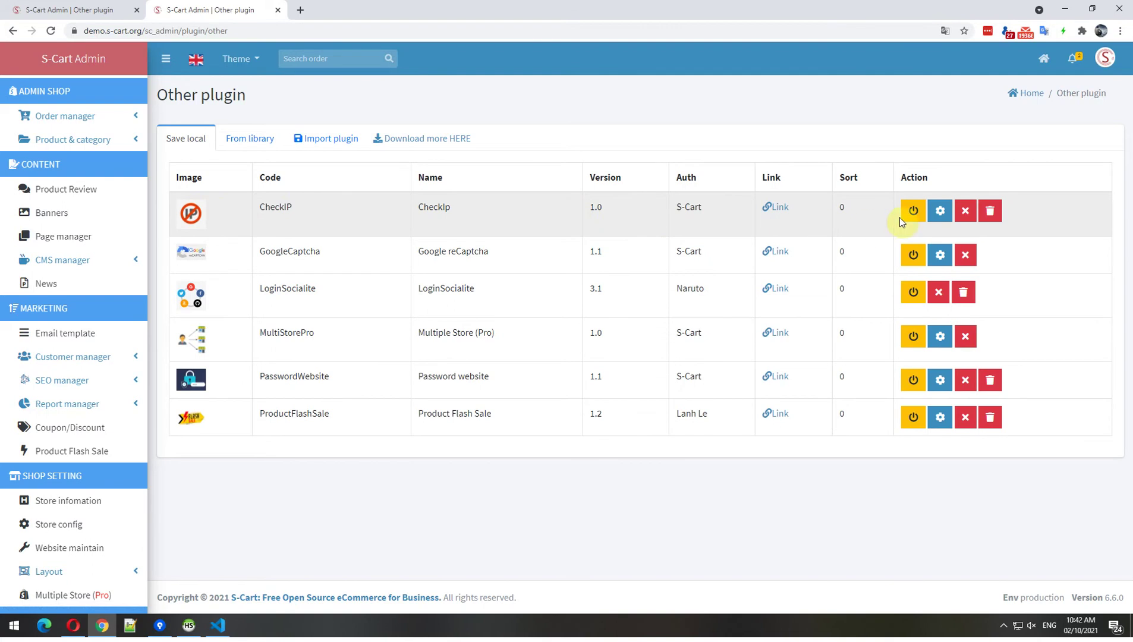
left_click(938, 212)
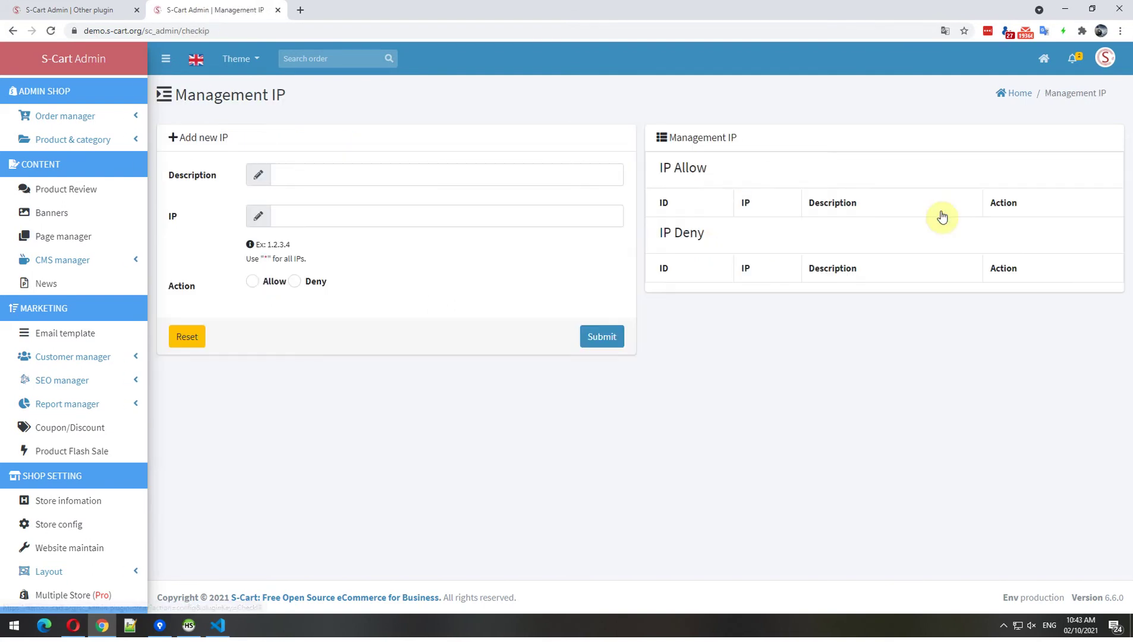
scroll(91, 305, "down", 6)
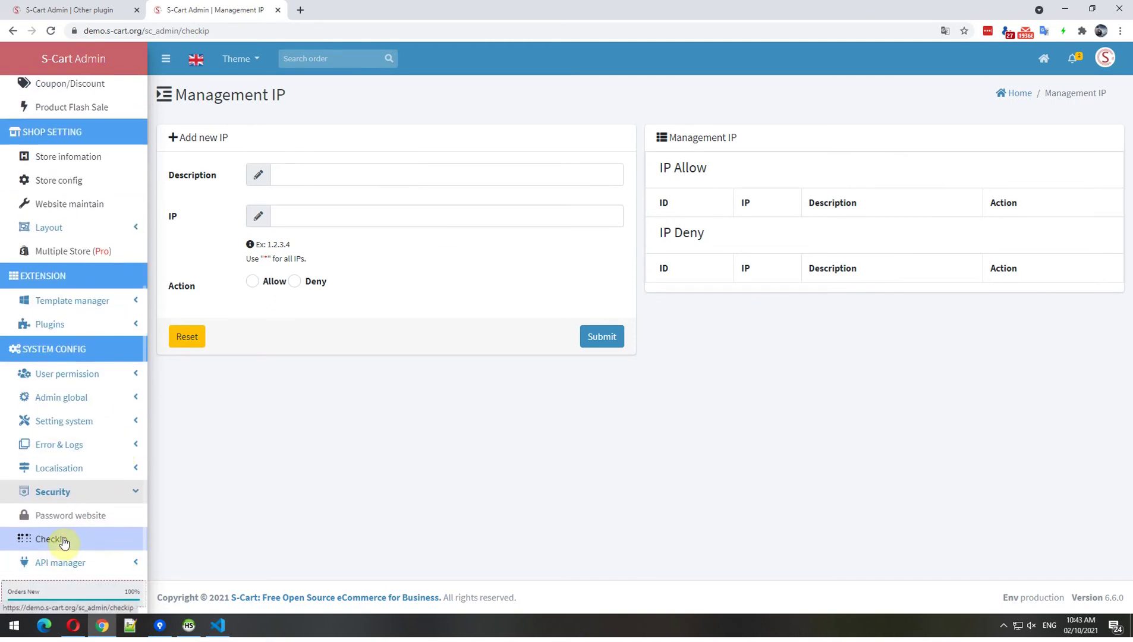
scroll(63, 540, "up", 6)
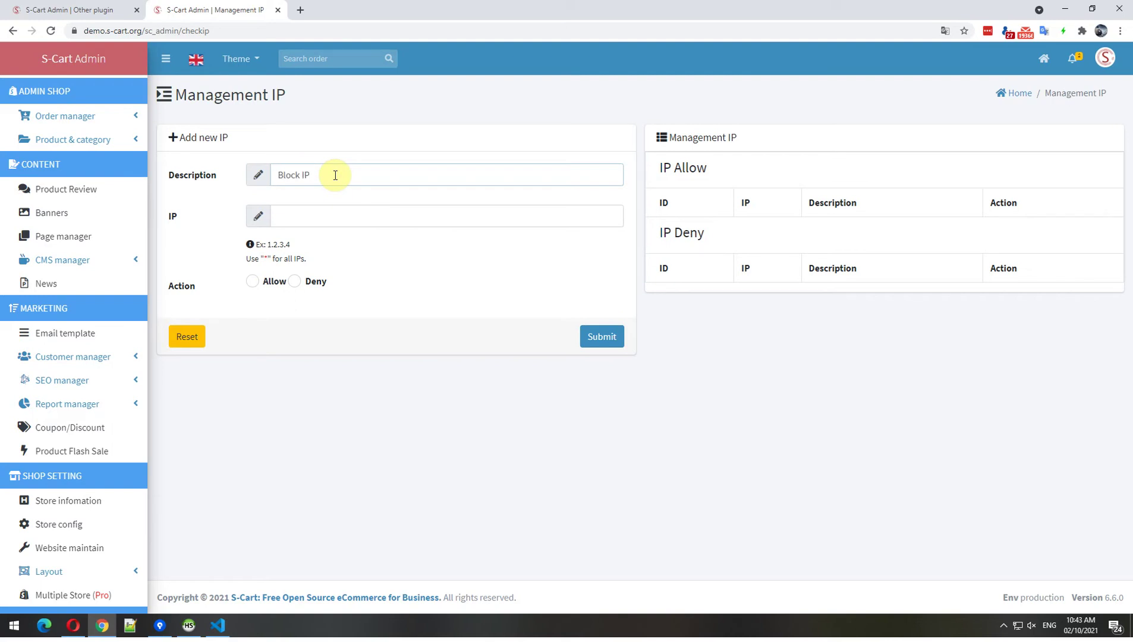
- Switch to Opera and open the storefront demo.s-cart.org in a new tab alongside the CanYouSeeMe.org page
left_click(73, 625)
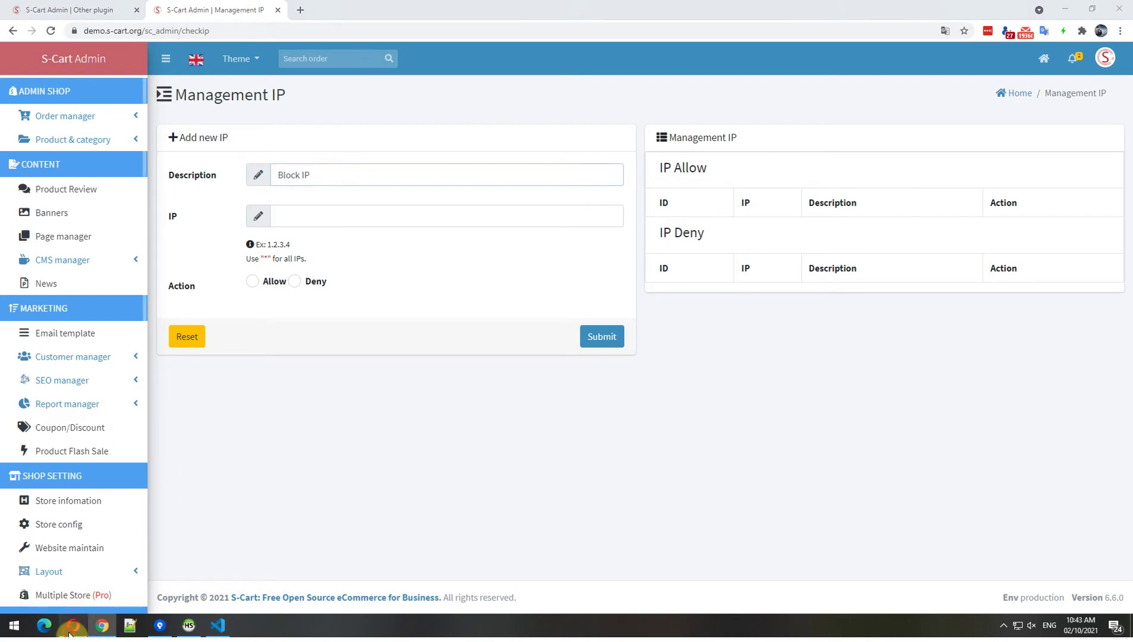
left_click_drag(523, 279, 438, 270)
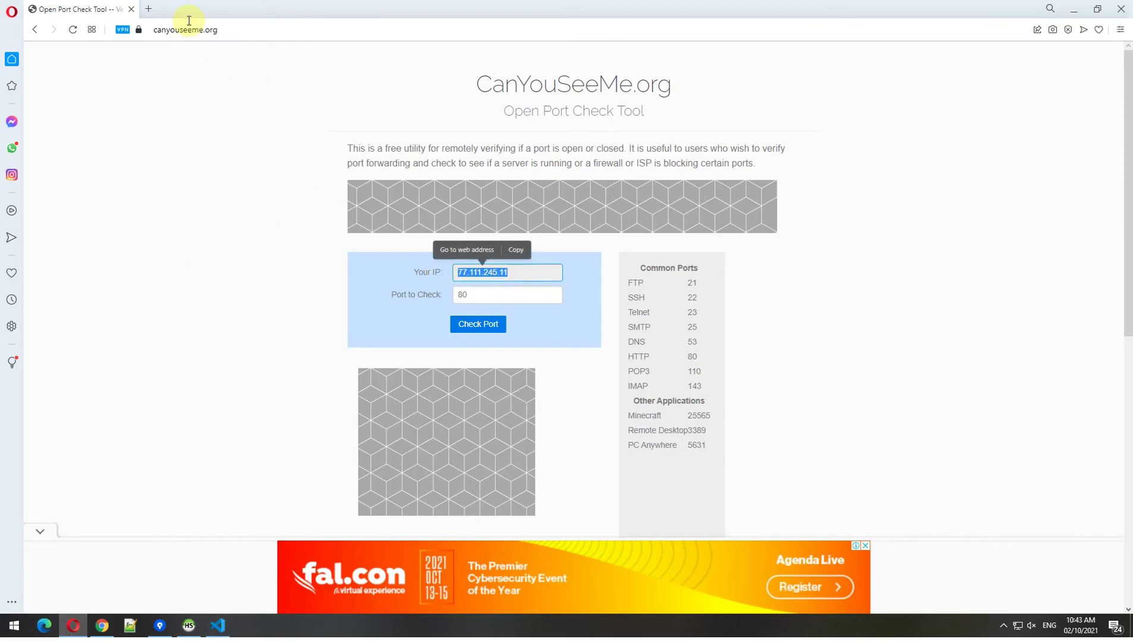
left_click(148, 8)
type("de")
key("Return")
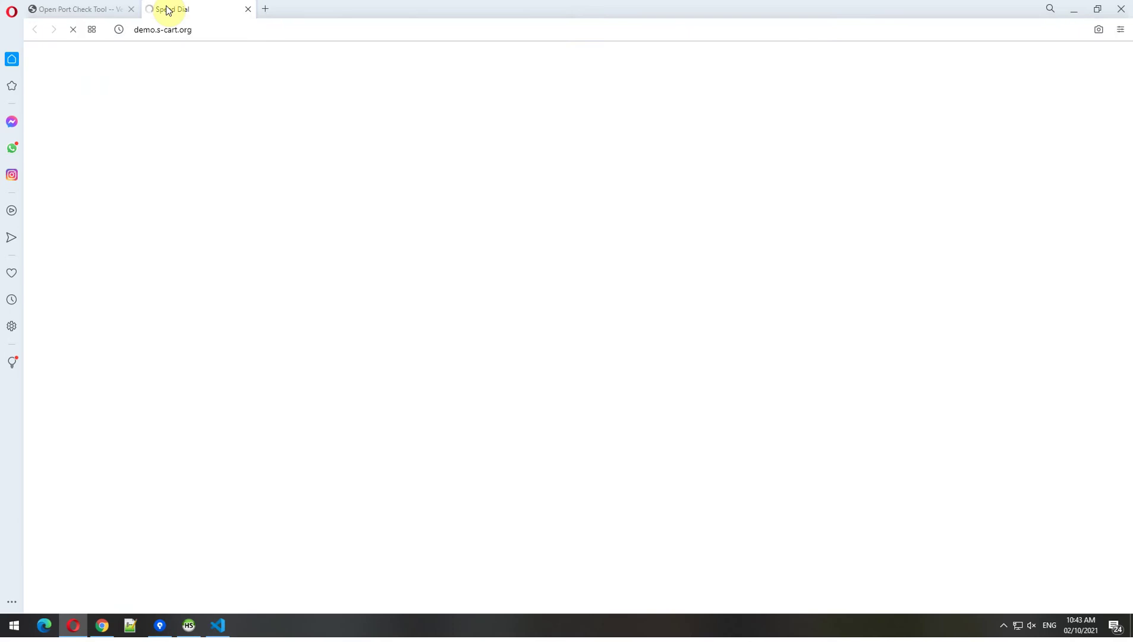
- Copy the browser's public IP address from the CanYouSeeMe.org page
left_click(80, 8)
left_click(520, 268)
left_click_drag(520, 270, 450, 274)
key("ctrl+c")
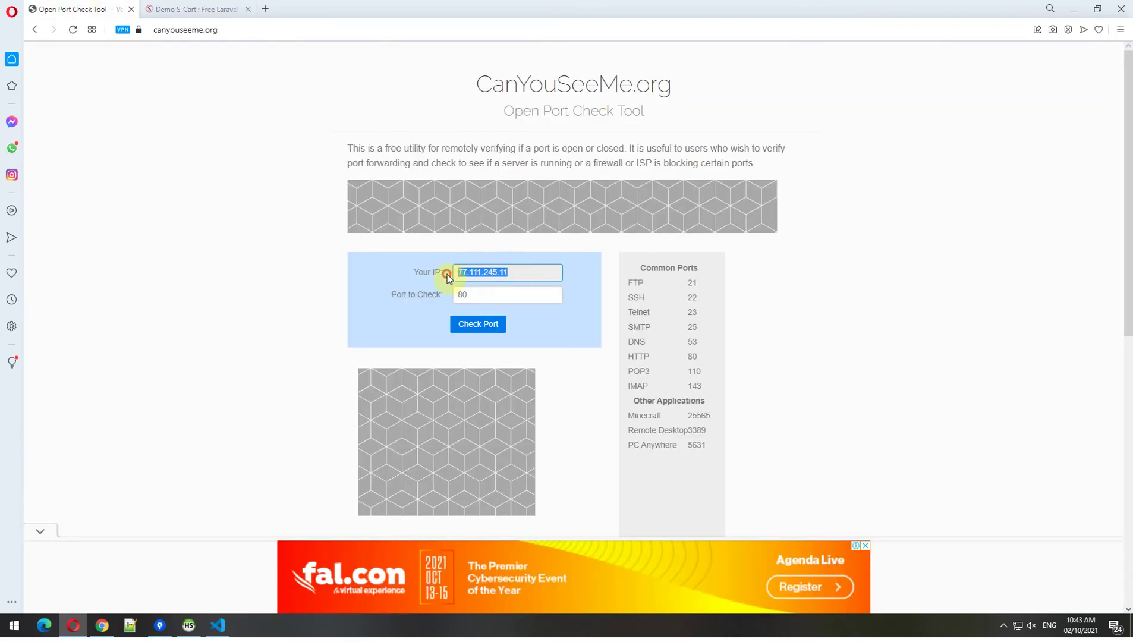
- Back in Chrome, add a Deny rule with the description "Block IP" for the IP 77.111.245.11
left_click(102, 625)
left_click(293, 216)
key("ctrl+v")
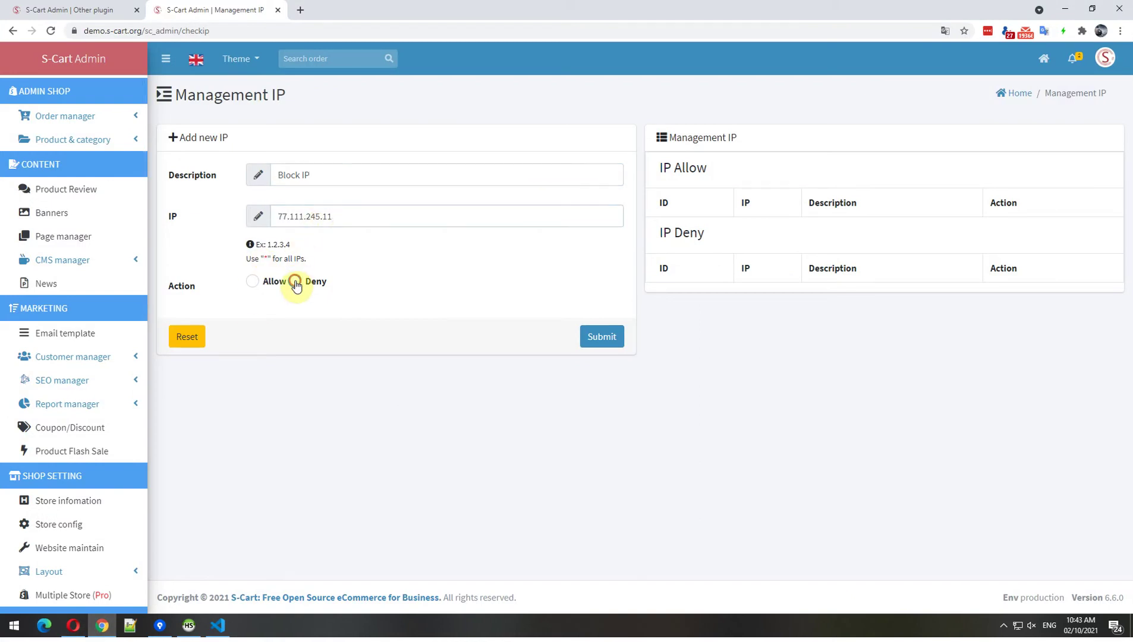
left_click(614, 336)
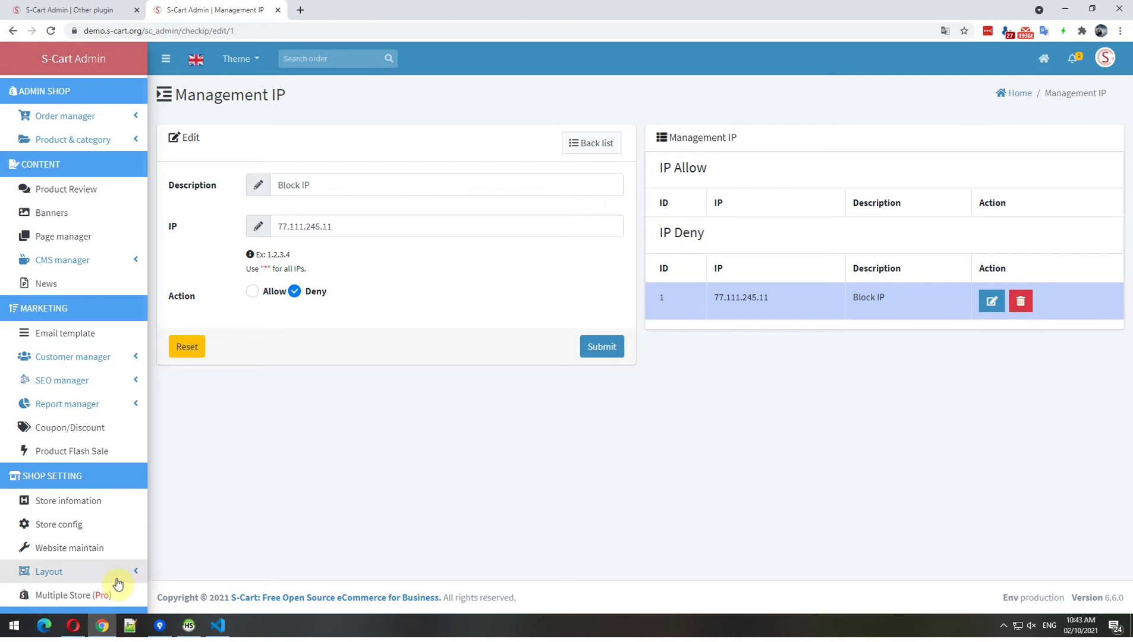
- Switch to Opera and reload the demo storefront to check whether the denied IP can still access it
left_click(73, 625)
left_click(198, 10)
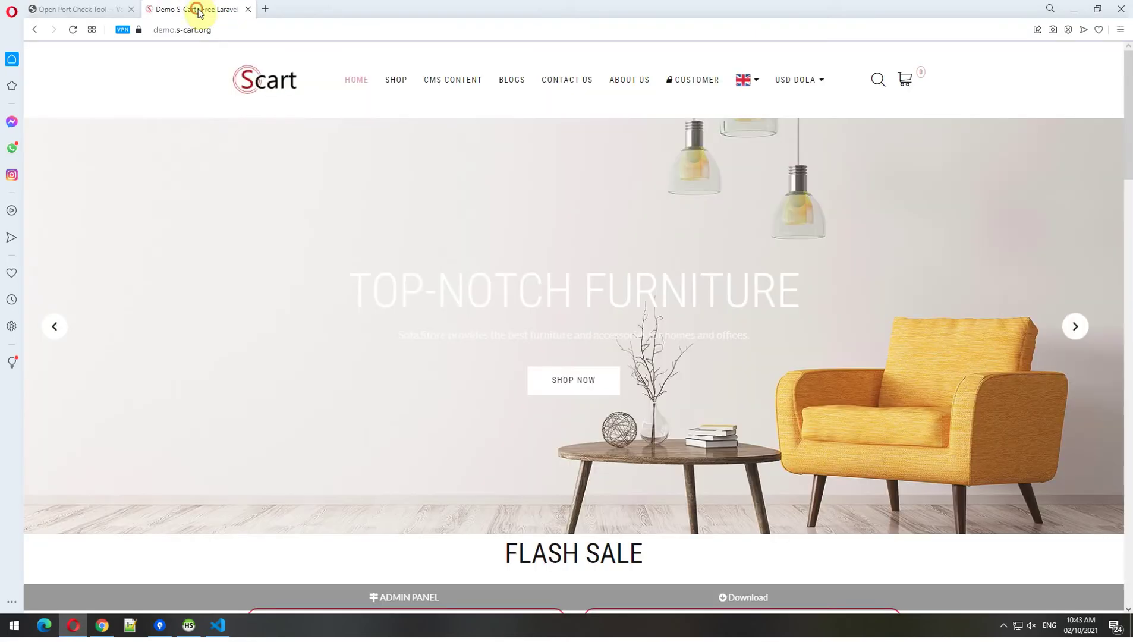
left_click(73, 30)
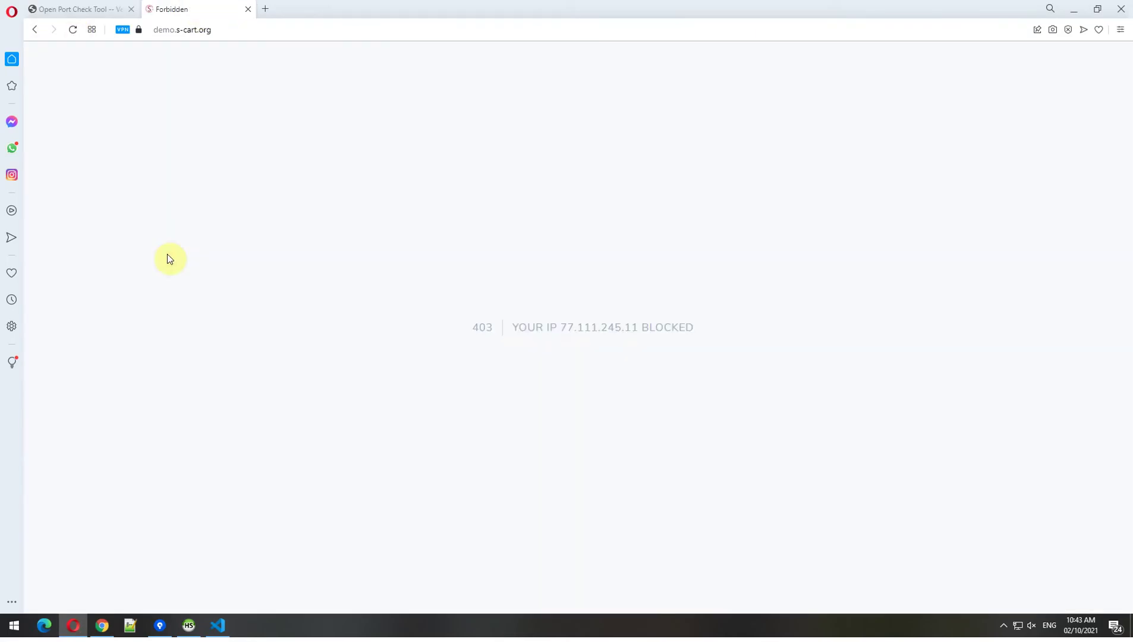
left_click_drag(561, 328, 692, 326)
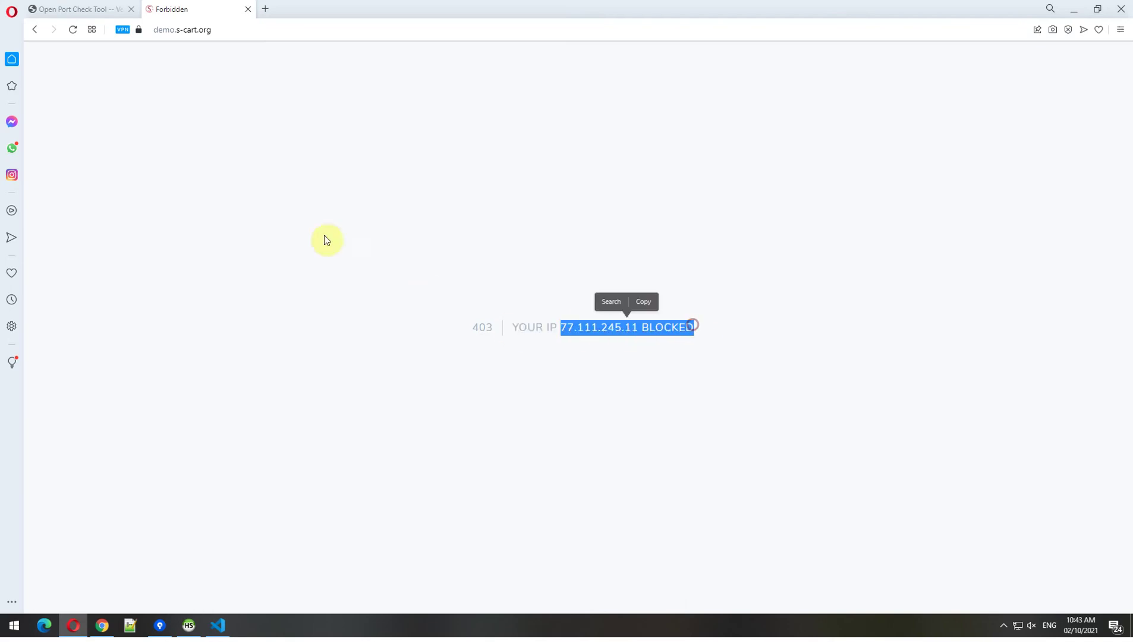
left_click(245, 132)
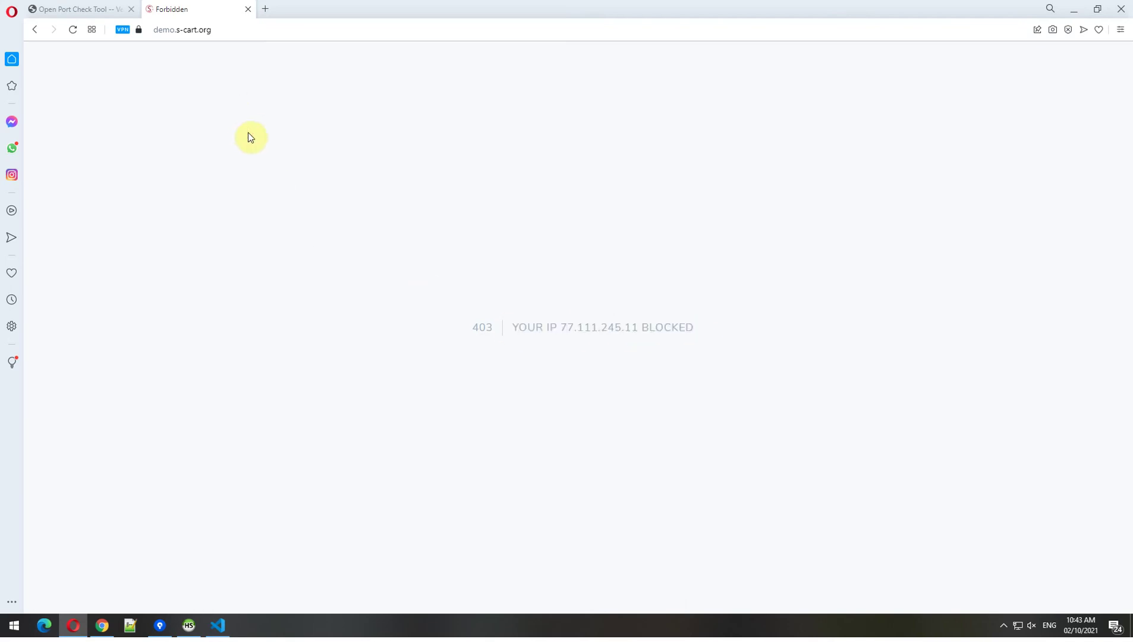
left_click(105, 630)
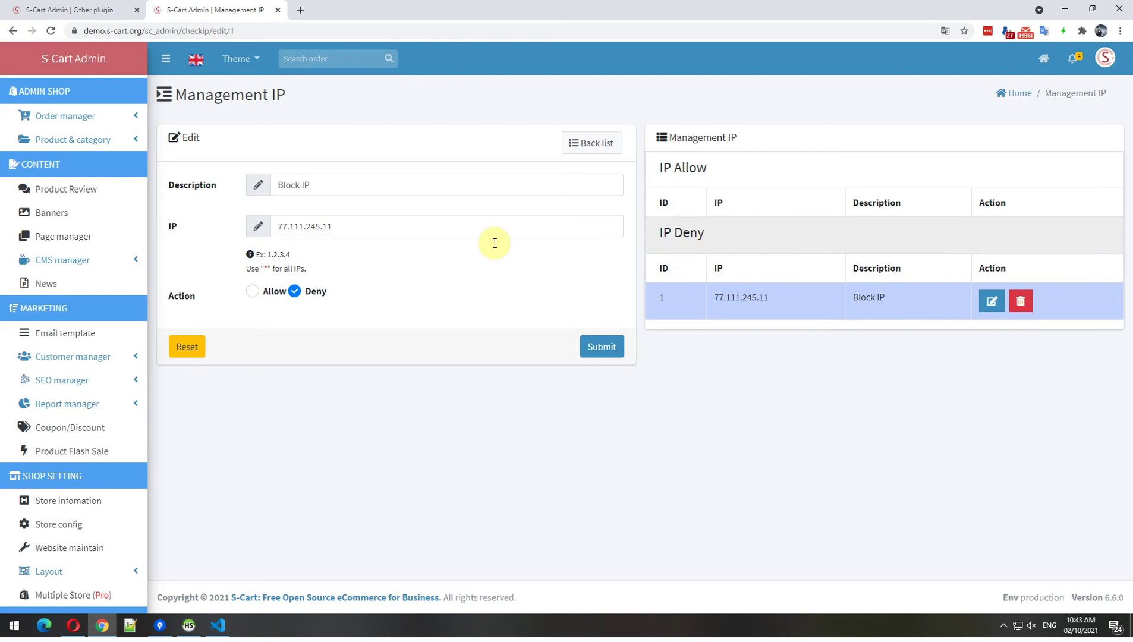
left_click(596, 139)
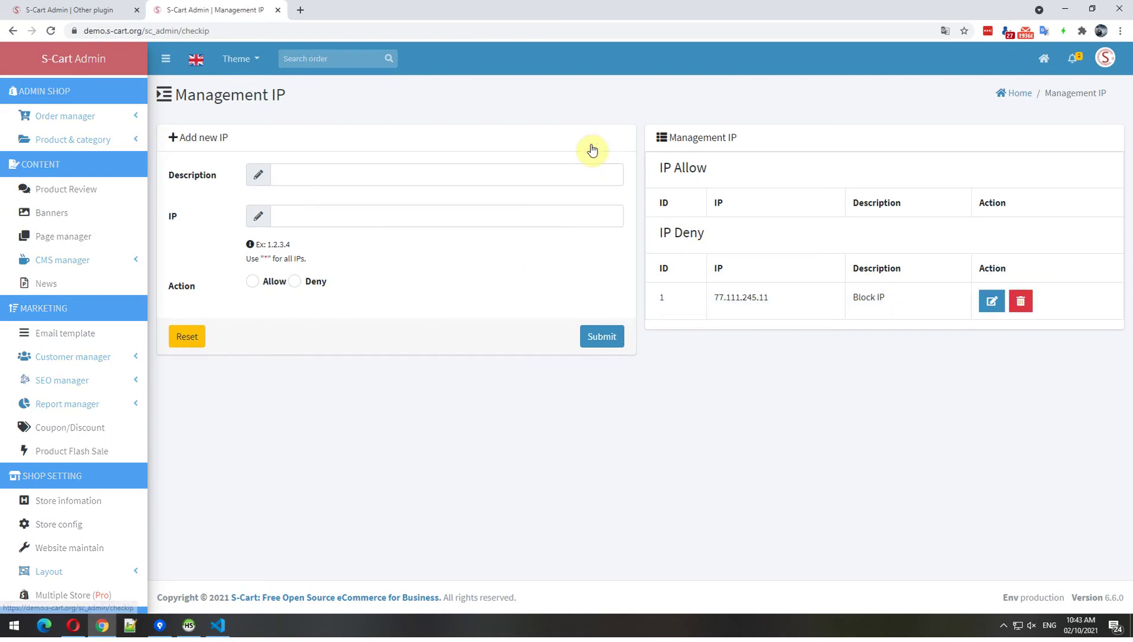
left_click(392, 174)
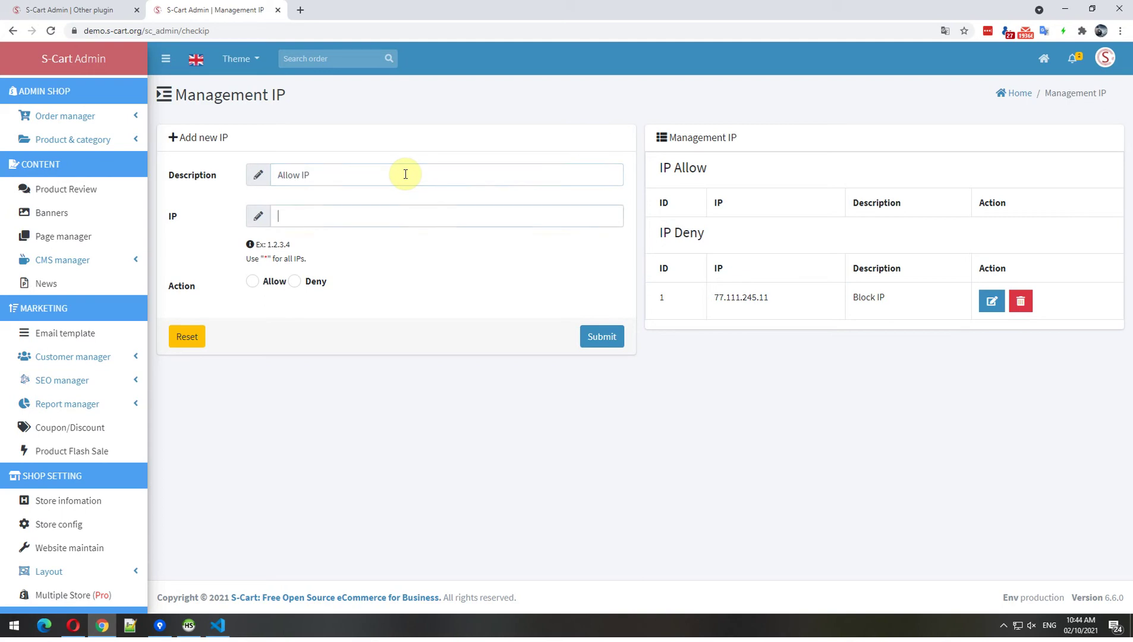
left_click(382, 214)
key("ctrl+v")
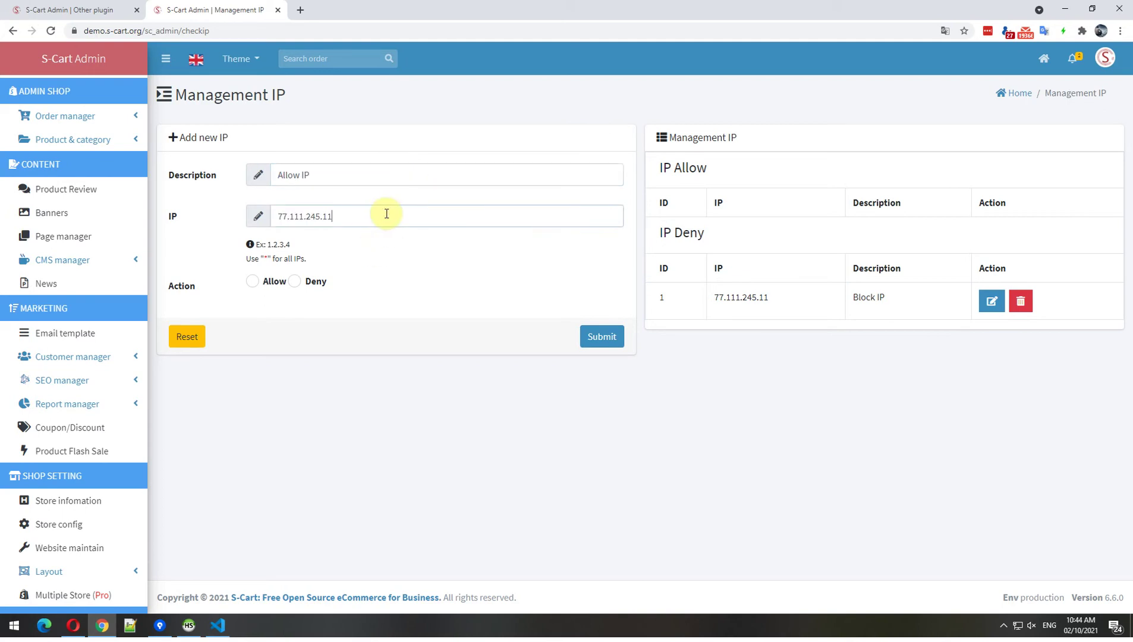
left_click(253, 282)
left_click(602, 337)
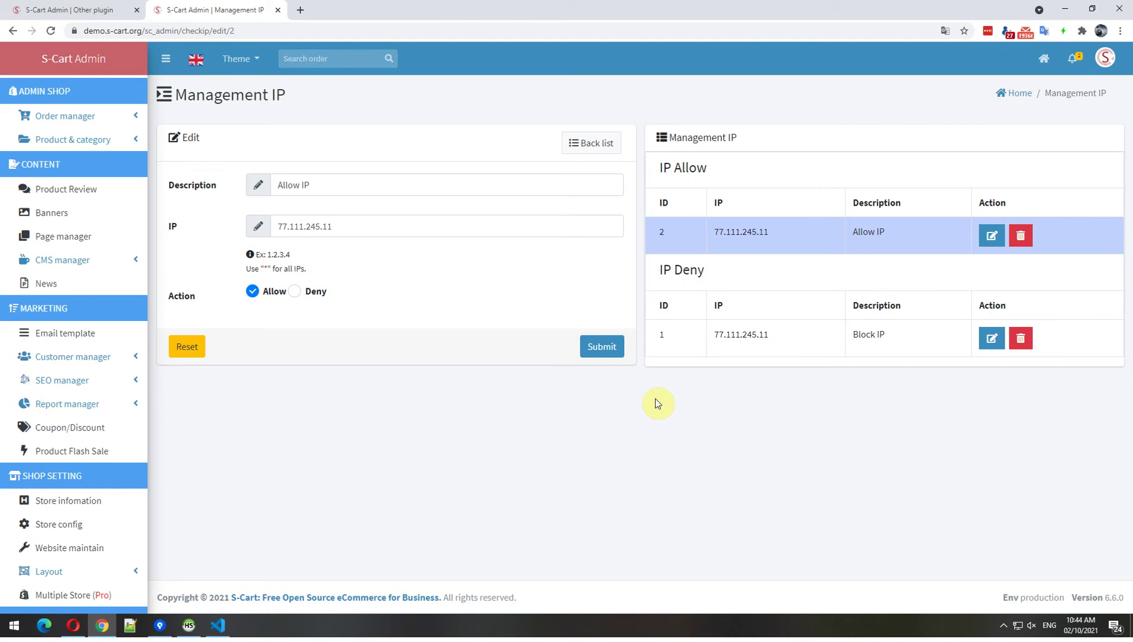
- Reload the demo storefront in Opera to check access under the Allow rule, and return to Chrome
left_click(75, 625)
left_click(72, 32)
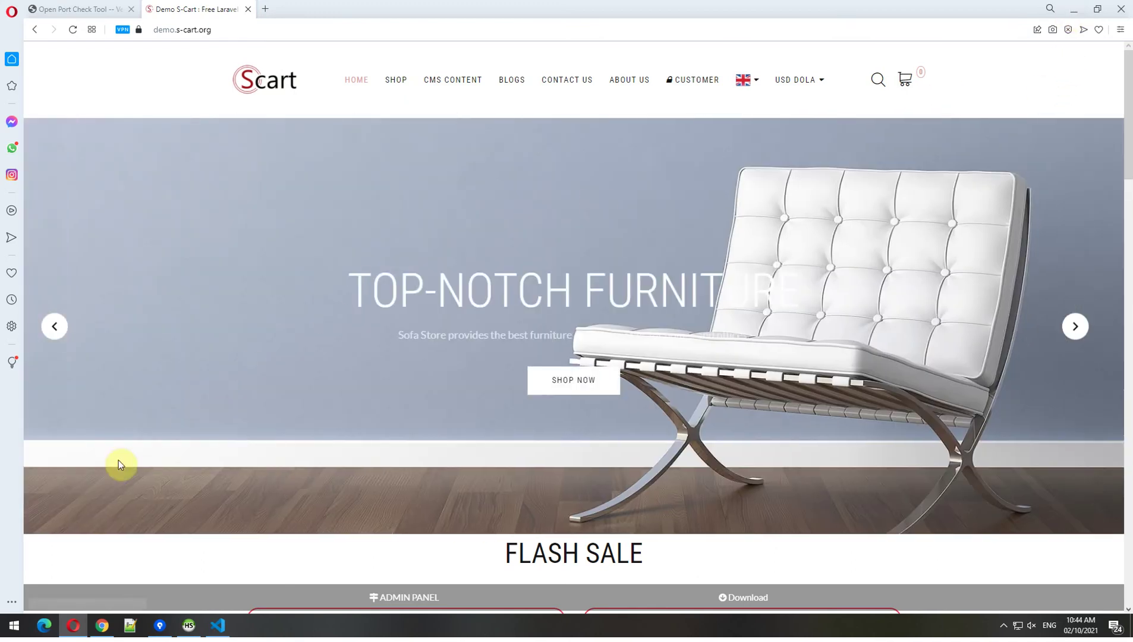
left_click(102, 626)
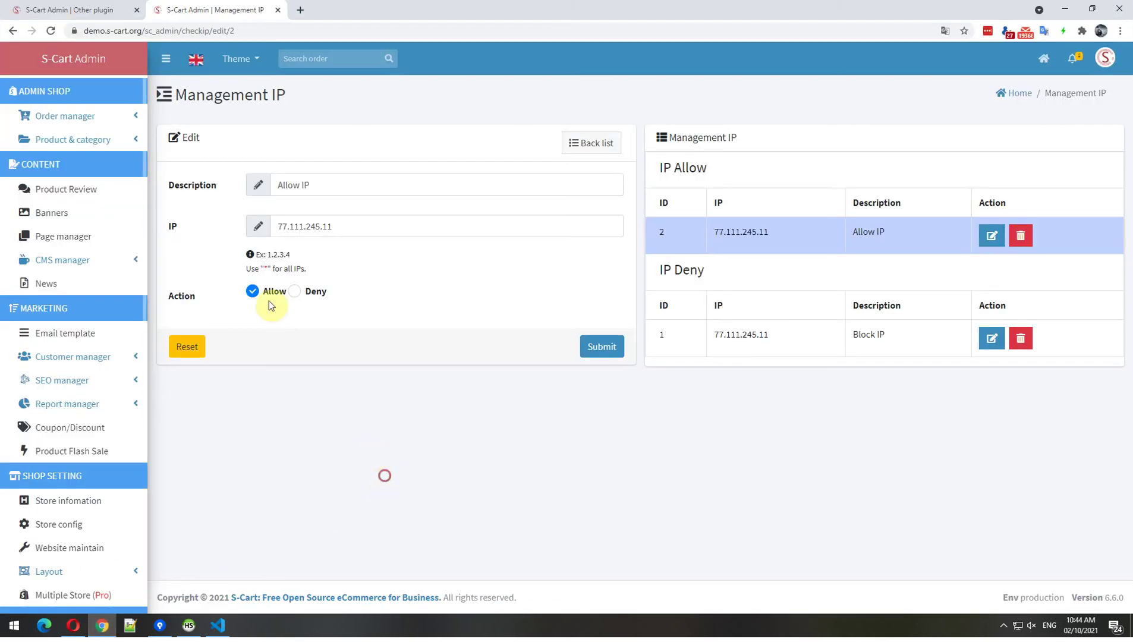
left_click(83, 9)
left_click(214, 9)
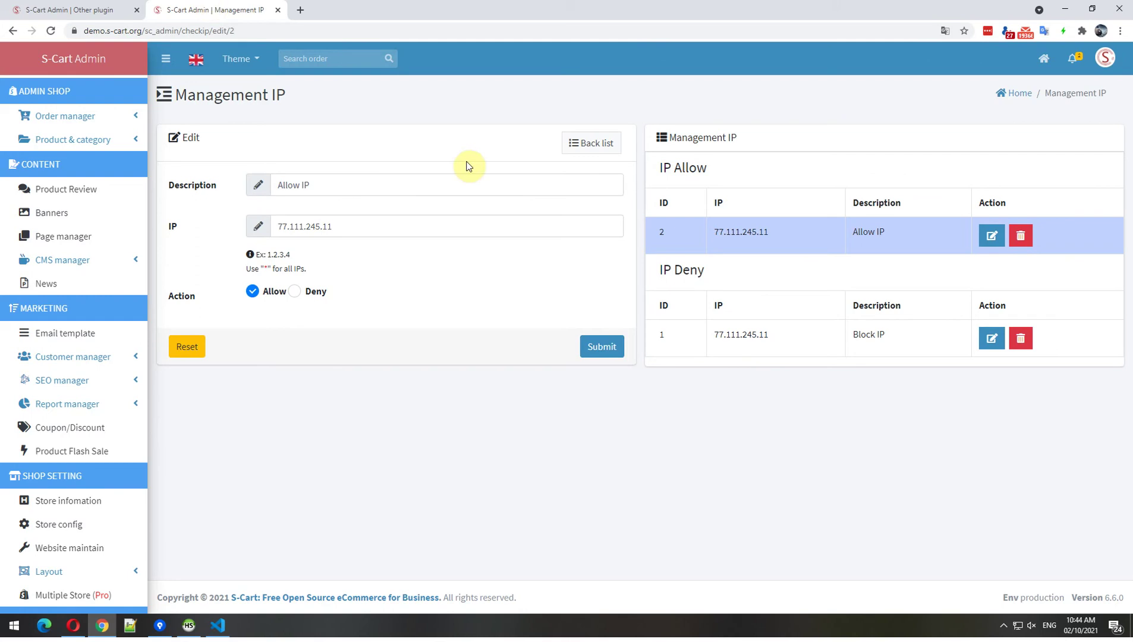
left_click(404, 225)
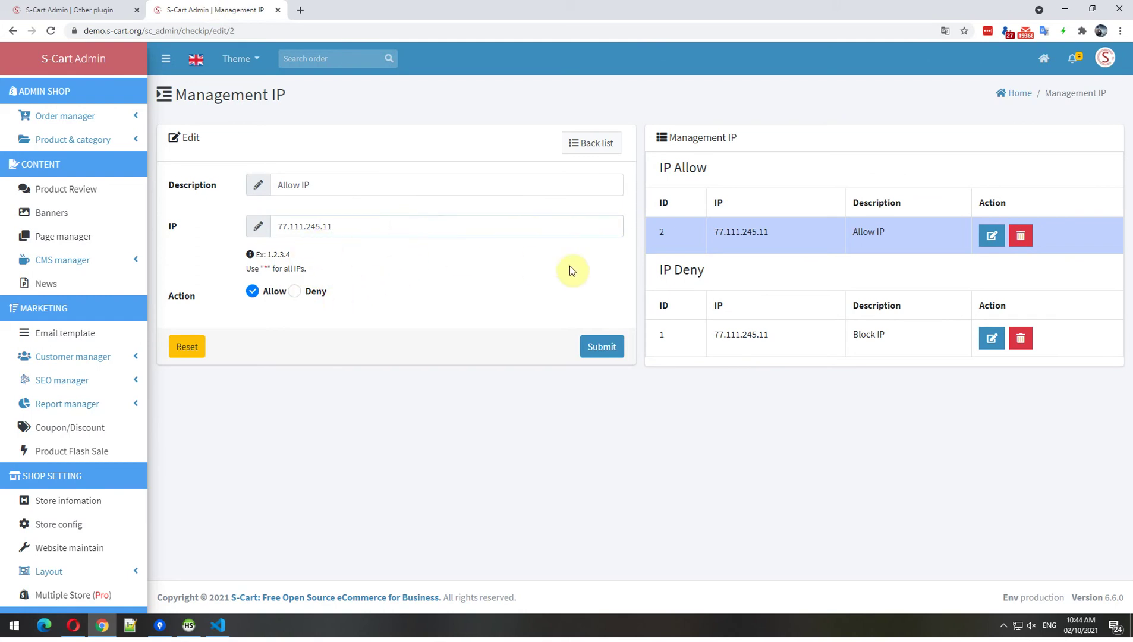
- Return to the IP list and add a Deny rule described "Deny all IPs" for the IP *
left_click(597, 147)
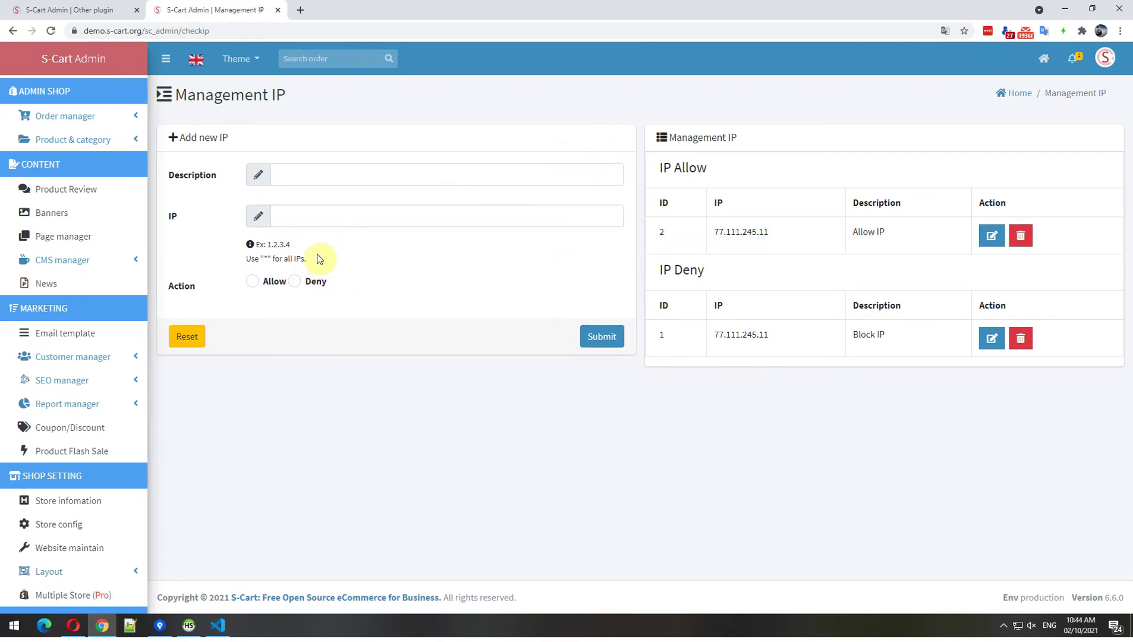
left_click(294, 282)
left_click(329, 181)
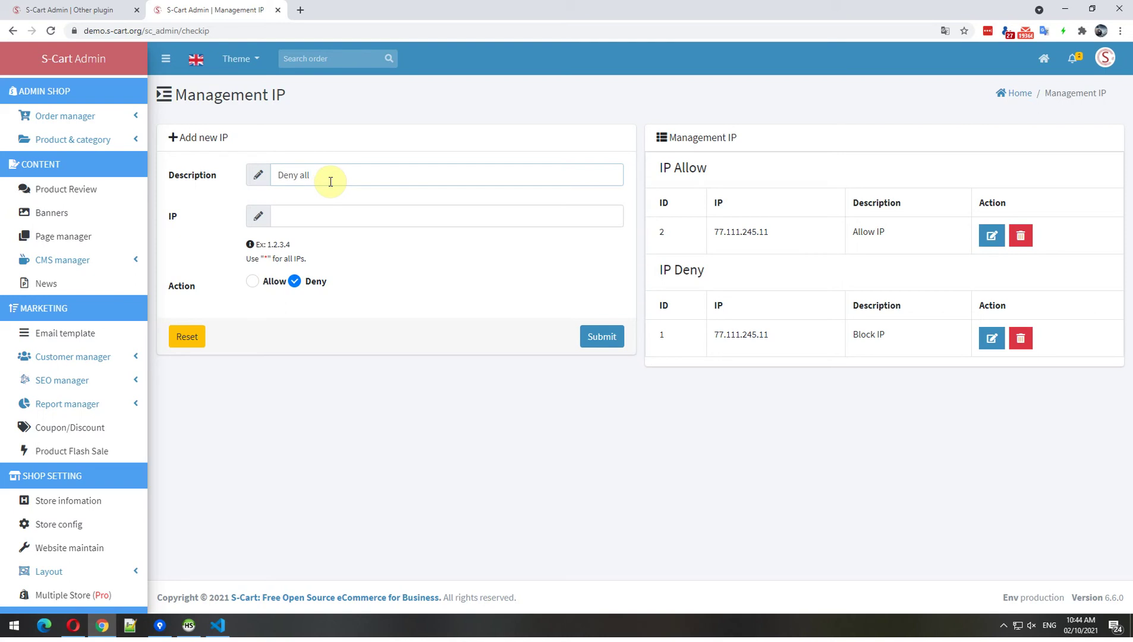
left_click(327, 218)
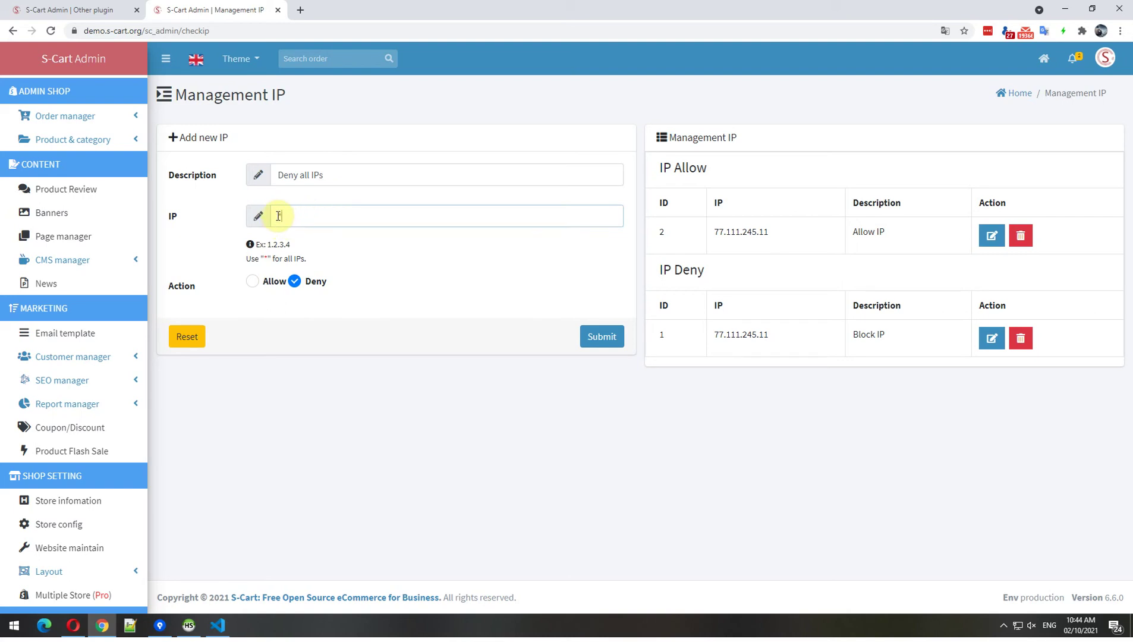
left_click(604, 340)
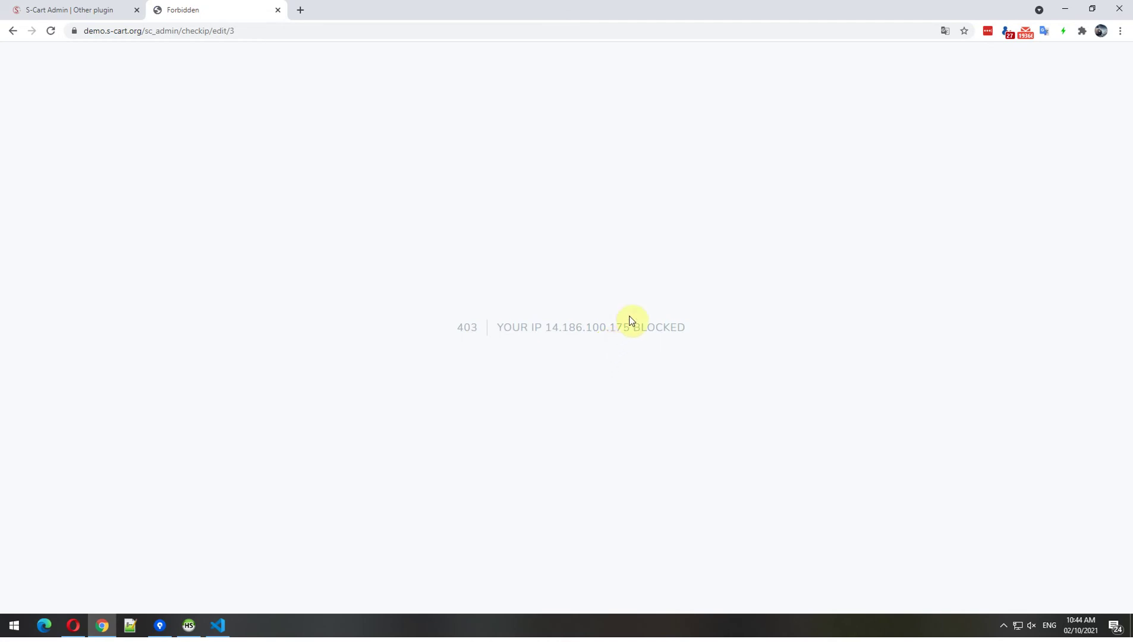
- Switch to Opera and reload the demo storefront to check whether the allowed IP still has access under the deny-all rule
left_click(554, 329)
left_click(72, 623)
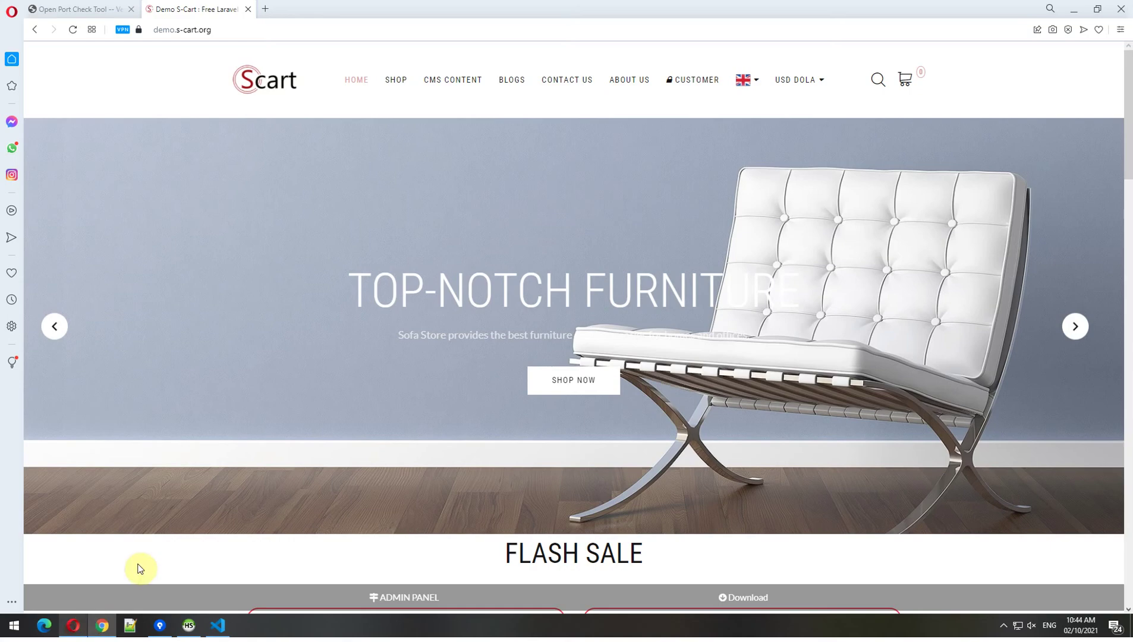
left_click(73, 29)
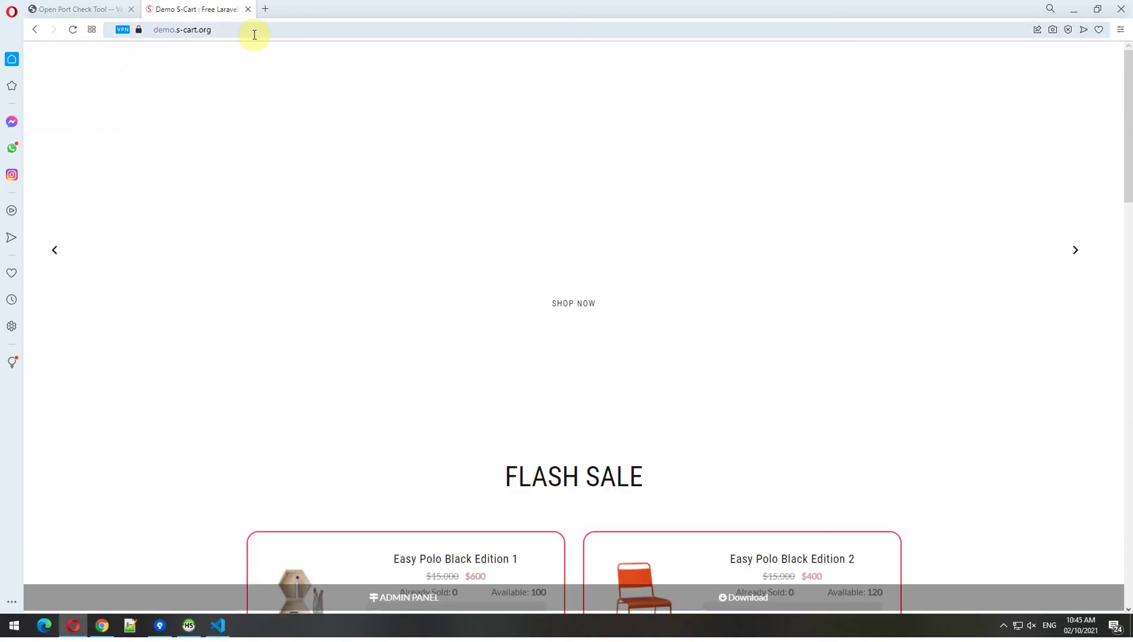
- Open demo.s-cart.org/sc_admin in Opera and log in with the prefilled test account
left_click(262, 32)
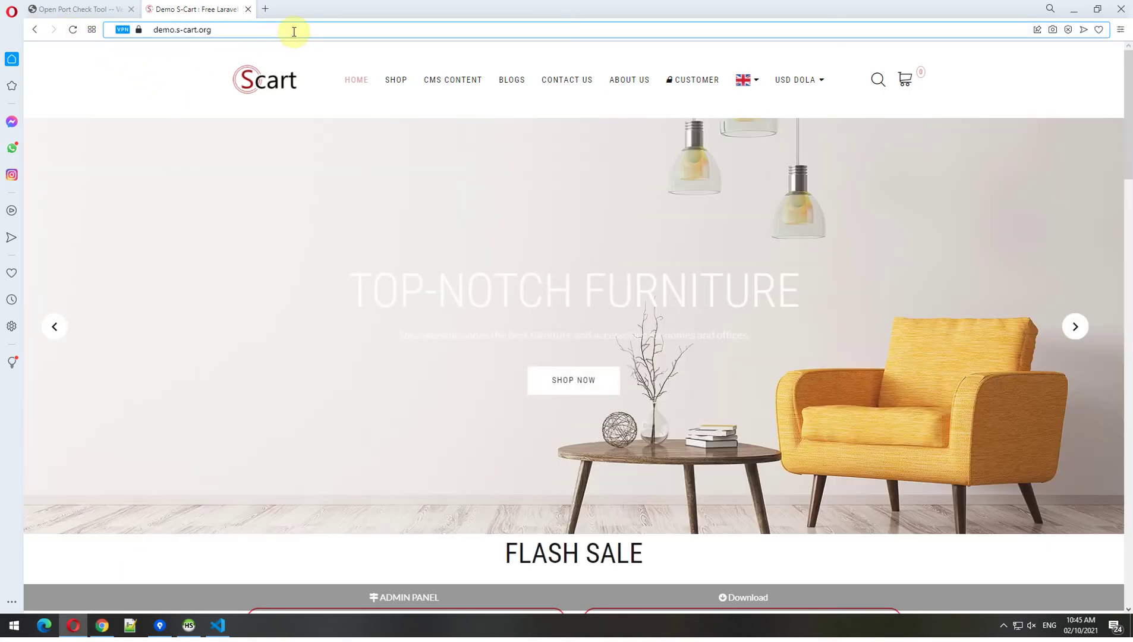
type("/sc_admin")
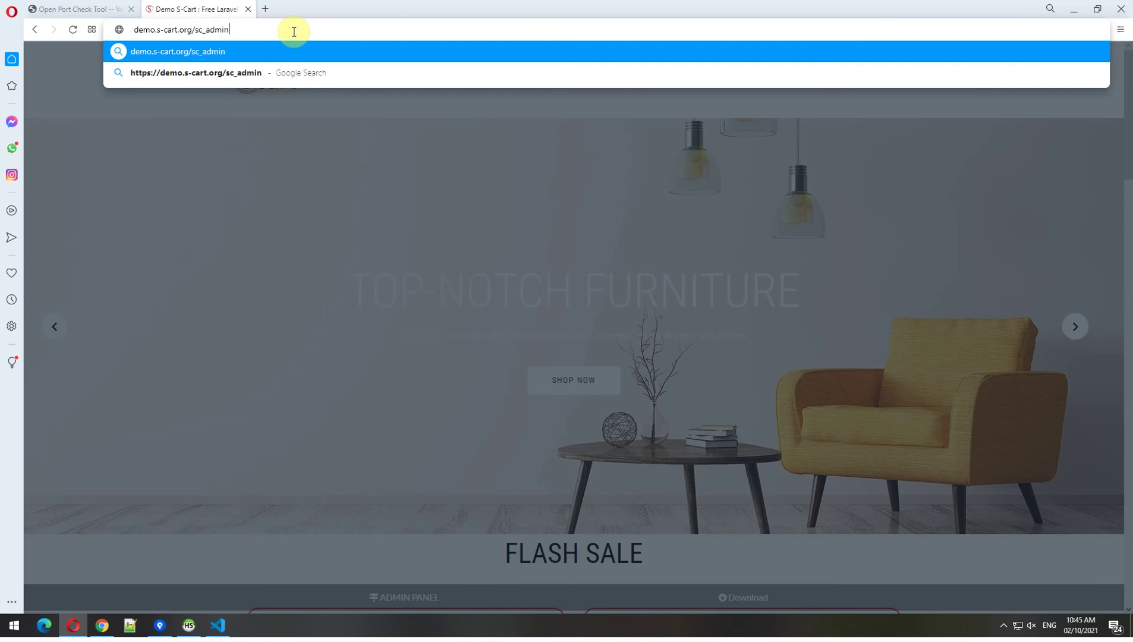
key("Return")
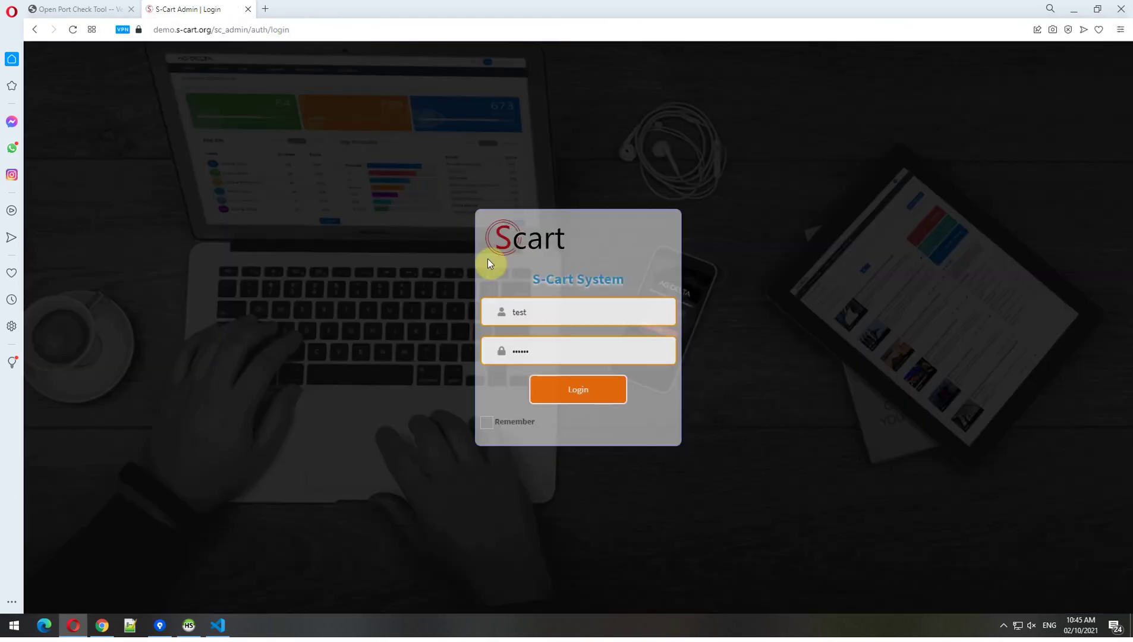
left_click_drag(581, 313, 506, 316)
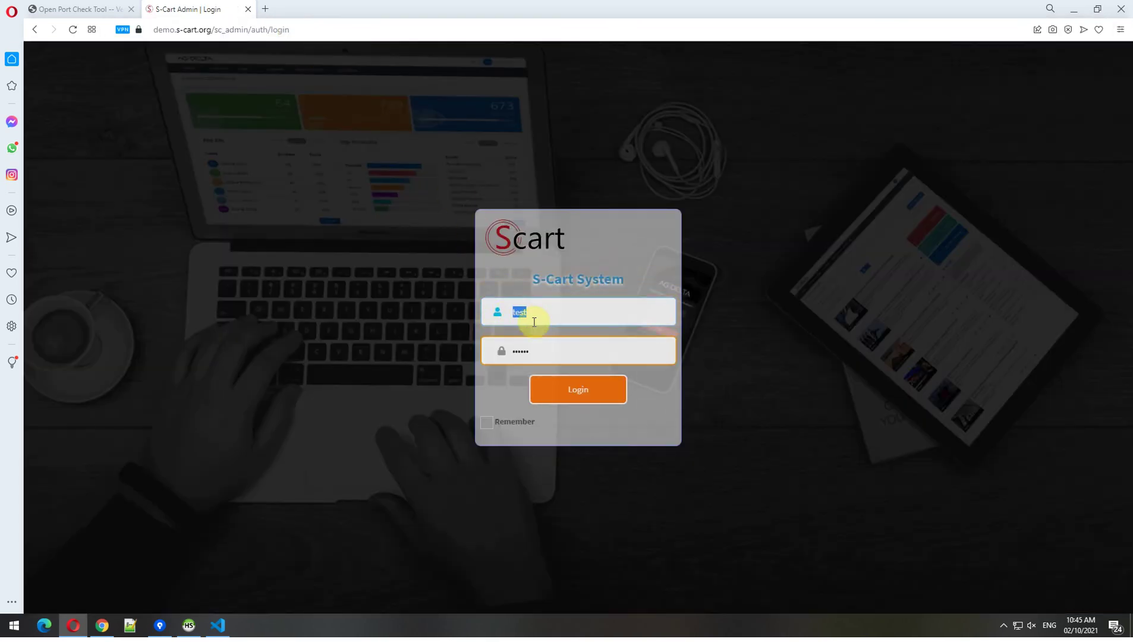
left_click(557, 394)
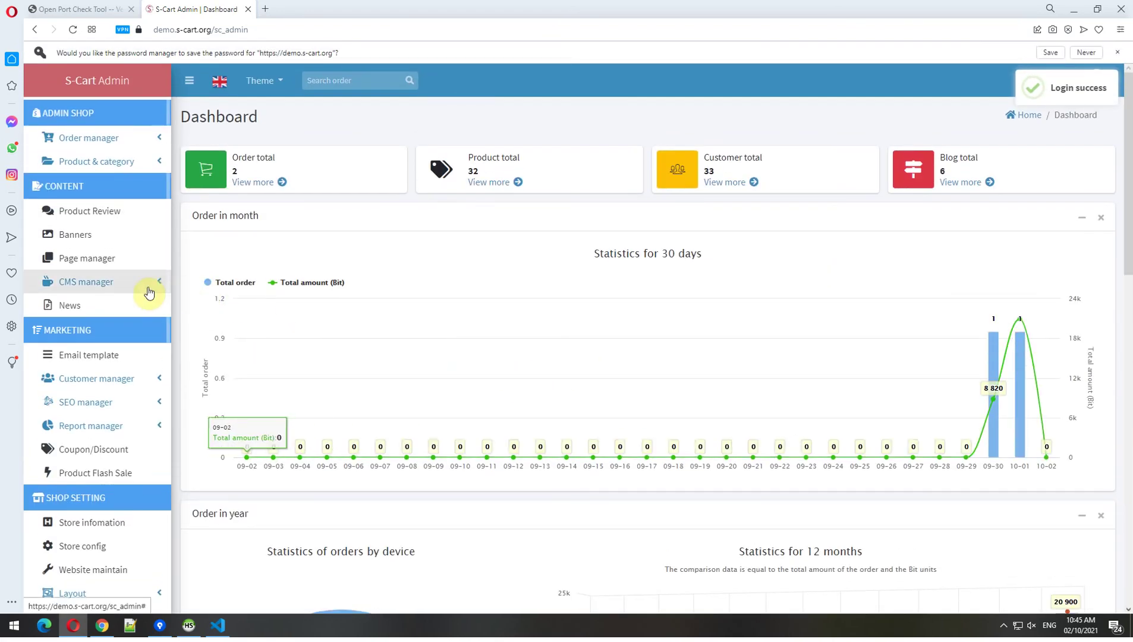
- Open the IP management page in the Security section and examine the allowed IP against the deny rules
scroll(149, 291, "down", 1)
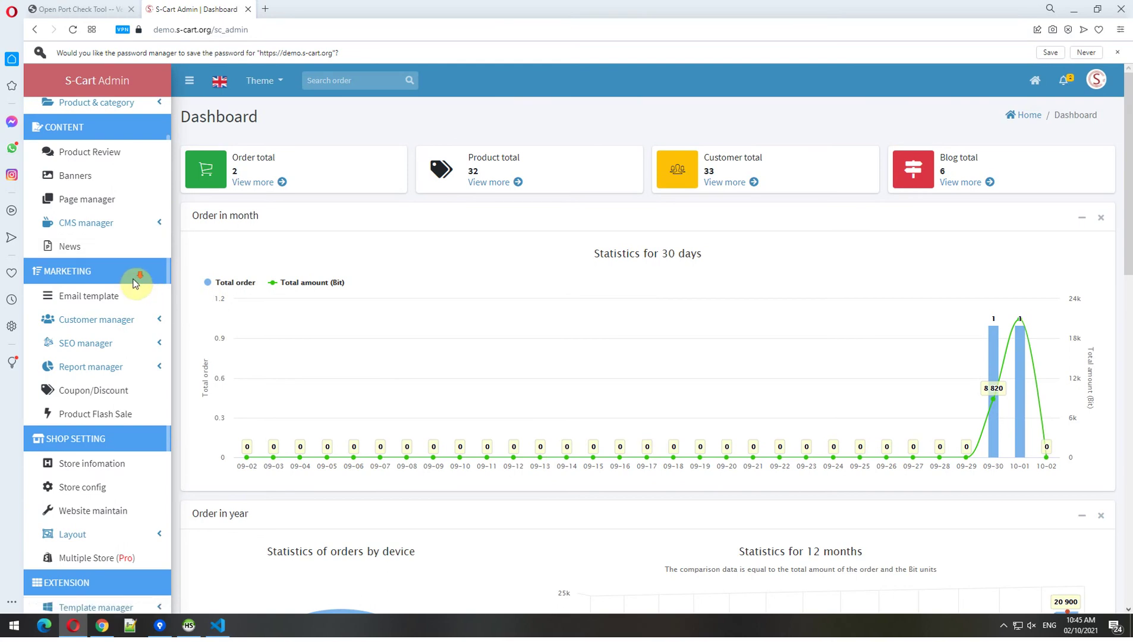
scroll(135, 283, "down", 4)
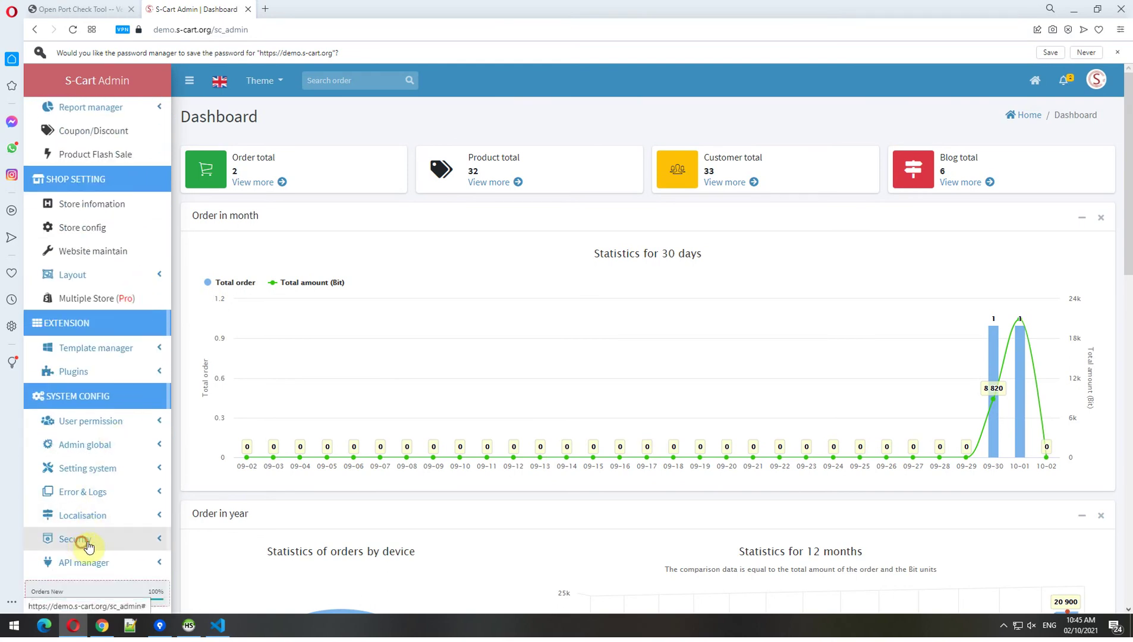
left_click(82, 547)
left_click(84, 545)
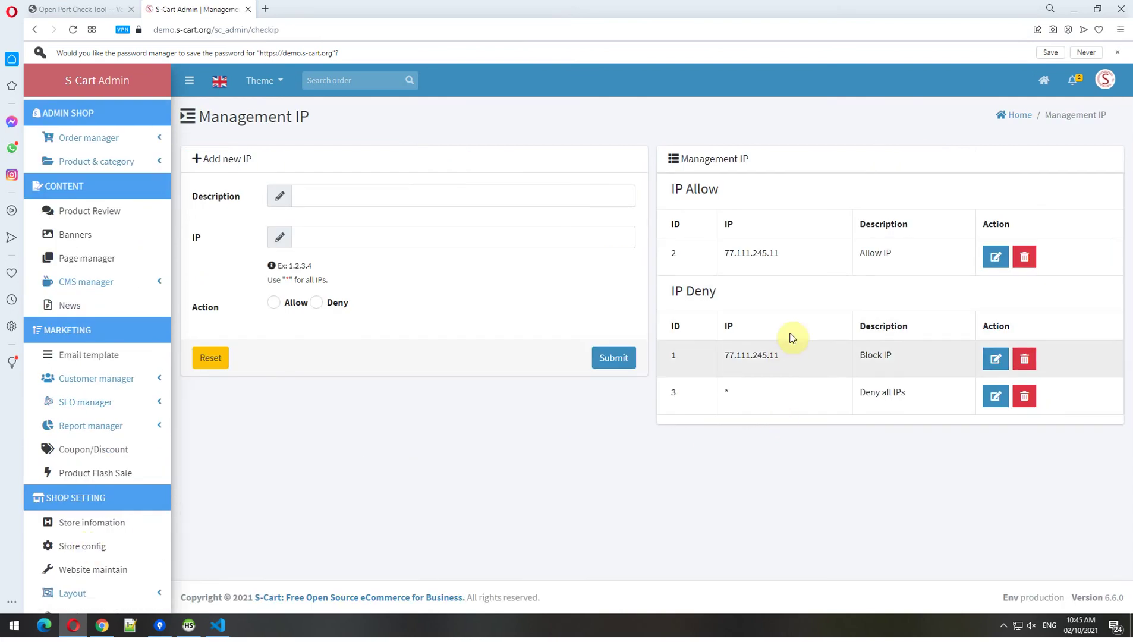
left_click_drag(788, 250, 723, 252)
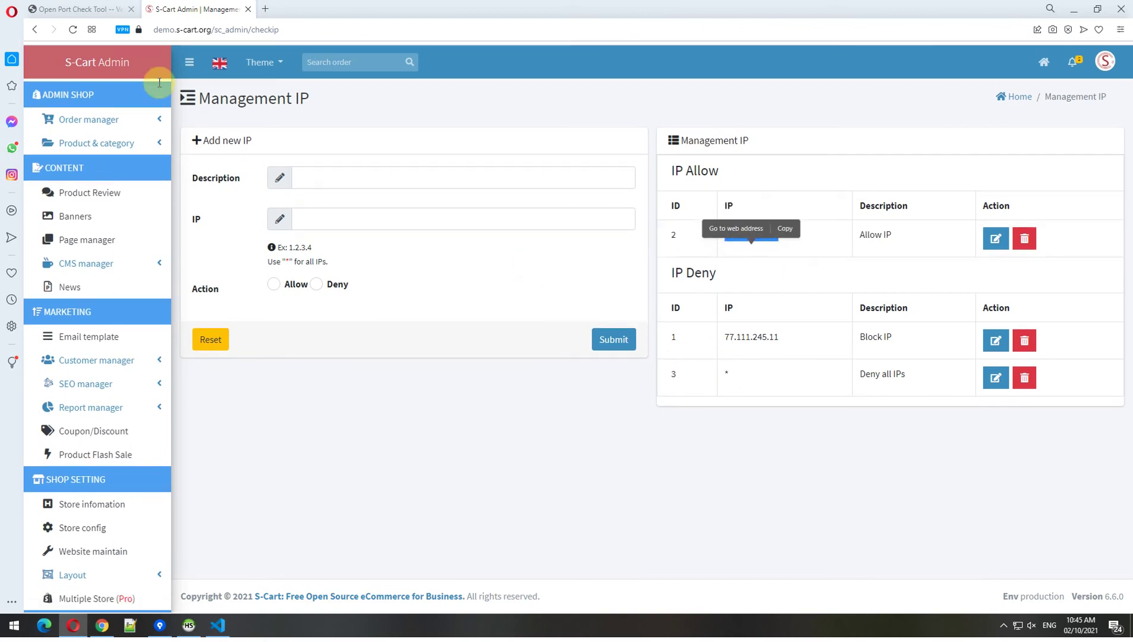
key("ctrl+Tab")
left_click(189, 7)
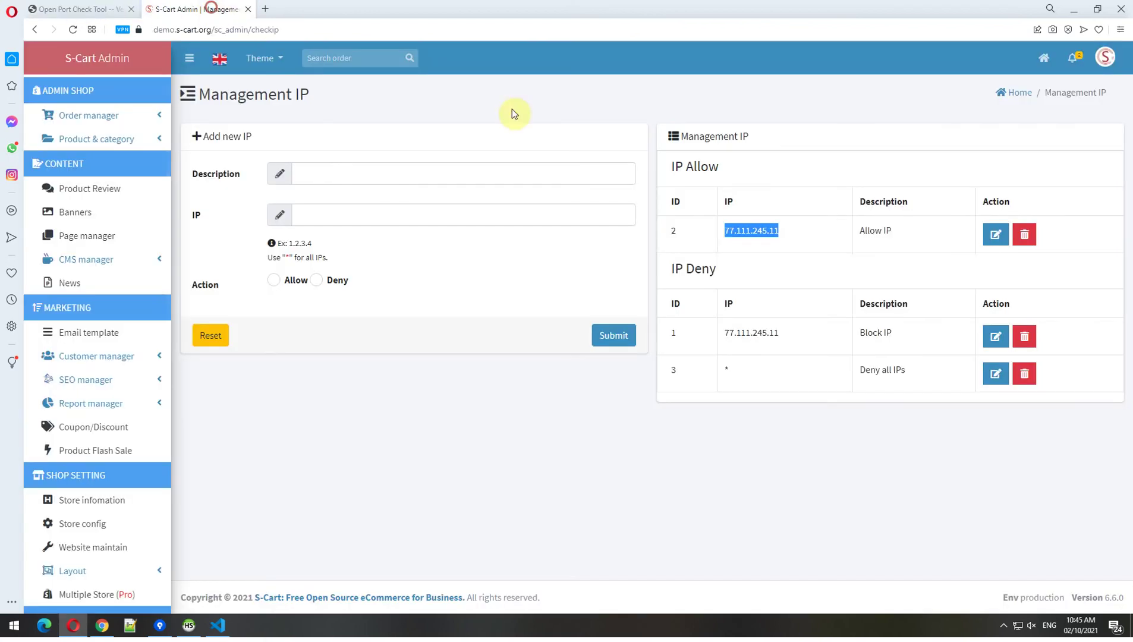
left_click(820, 236)
- Switch to Chrome, reload the IP rule edit page and examine which IP address is blocked
left_click(102, 625)
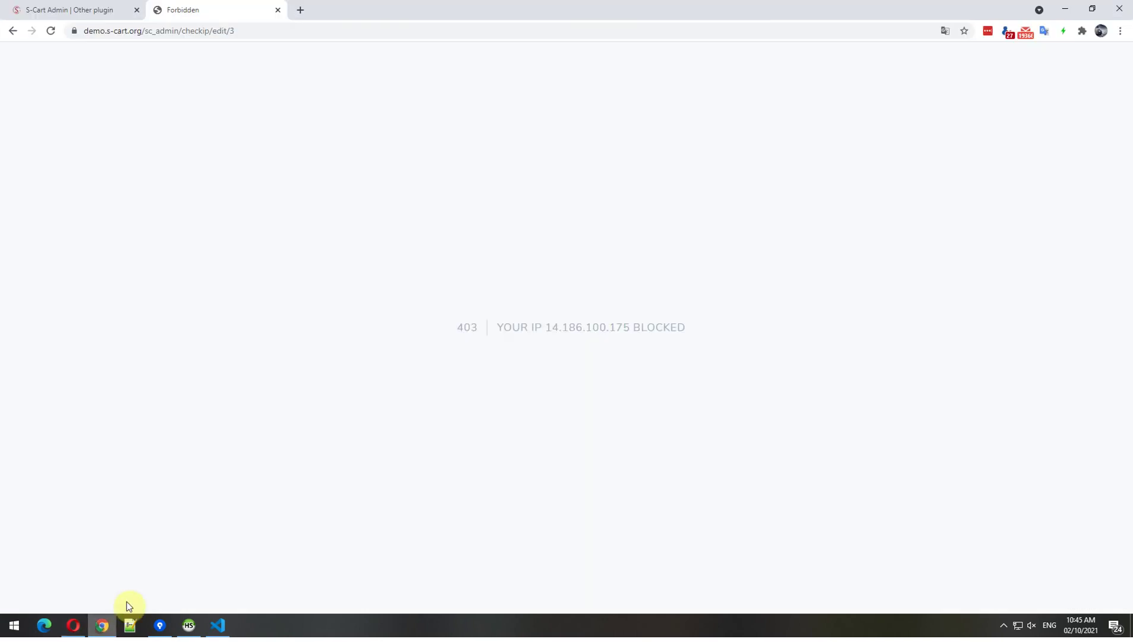
left_click(50, 30)
left_click_drag(547, 326, 634, 311)
left_click(680, 263)
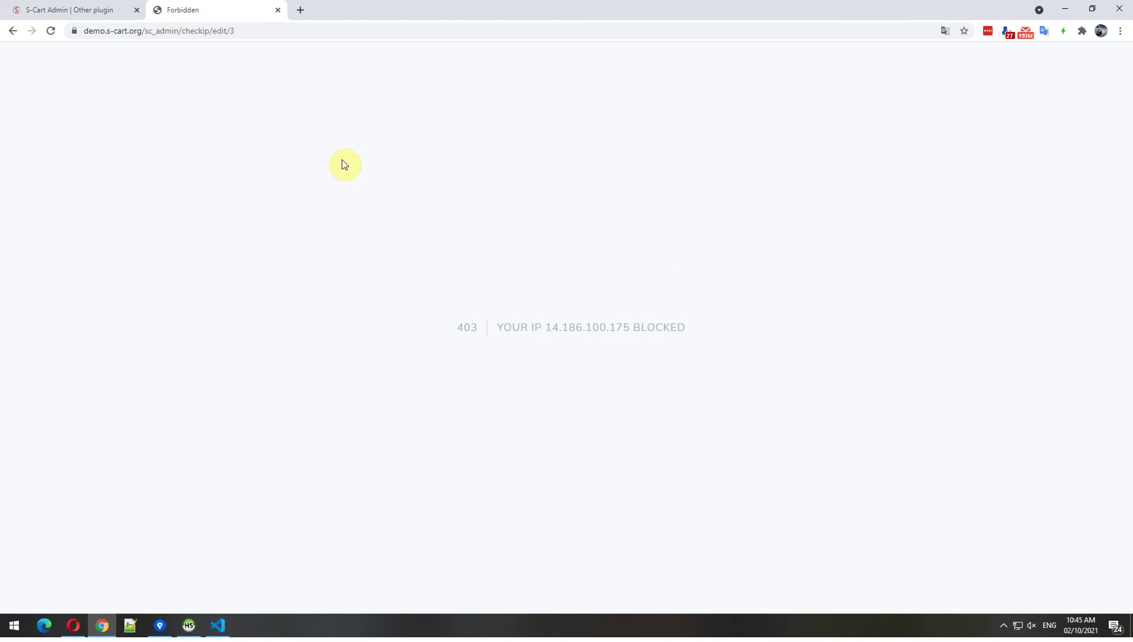
- Reload the Other plugin admin page in Chrome to check whether this IP can still reach it
left_click(106, 11)
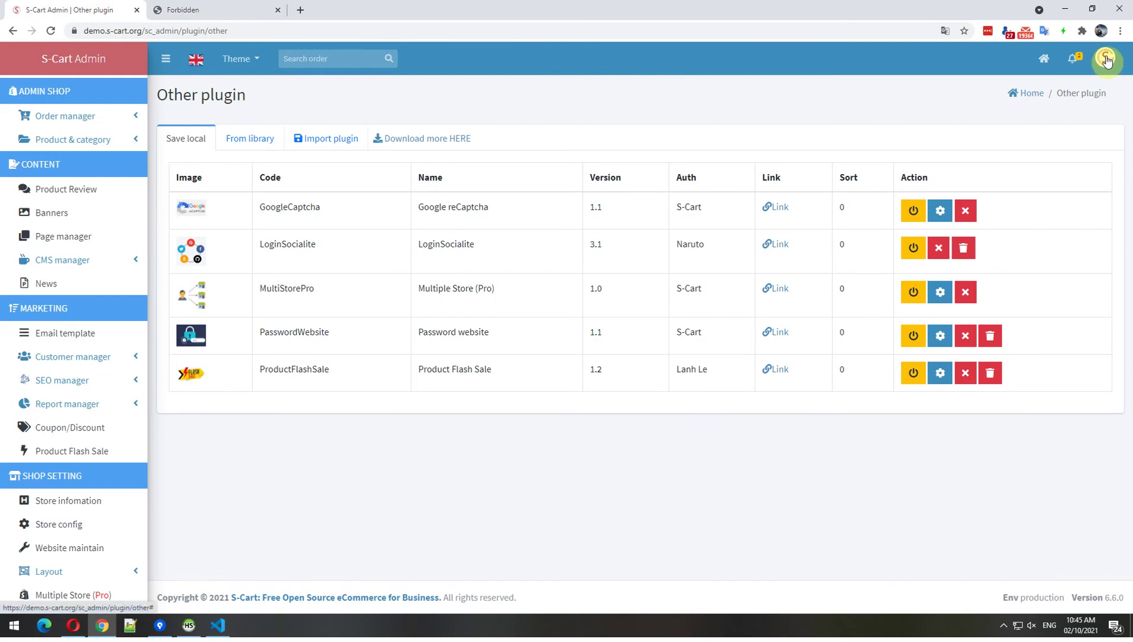
left_click(245, 6)
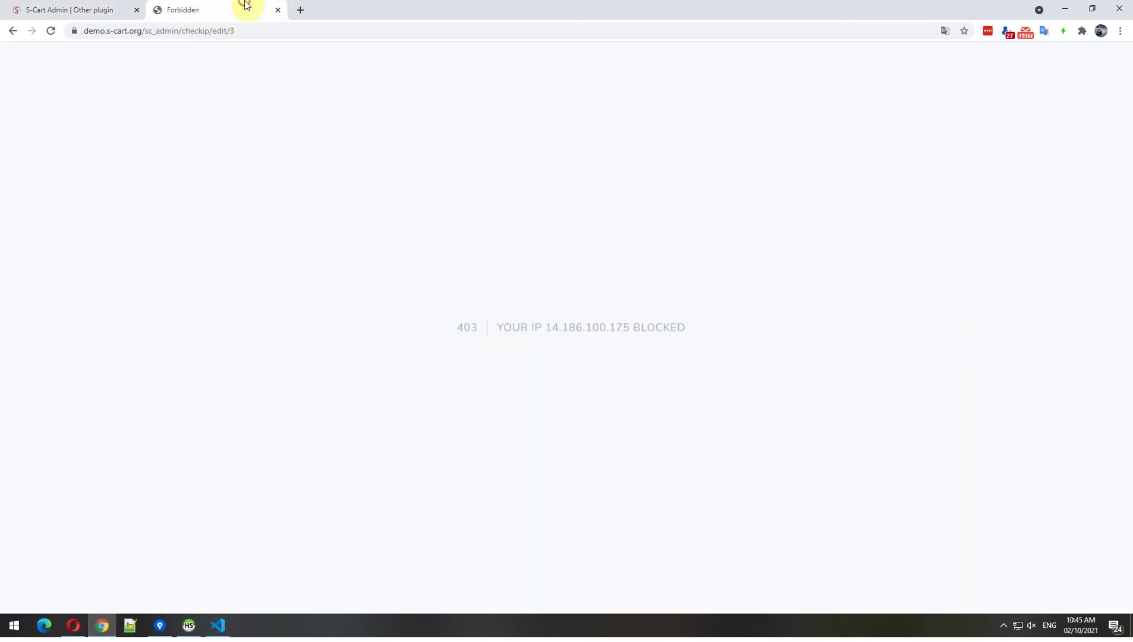
left_click(122, 10)
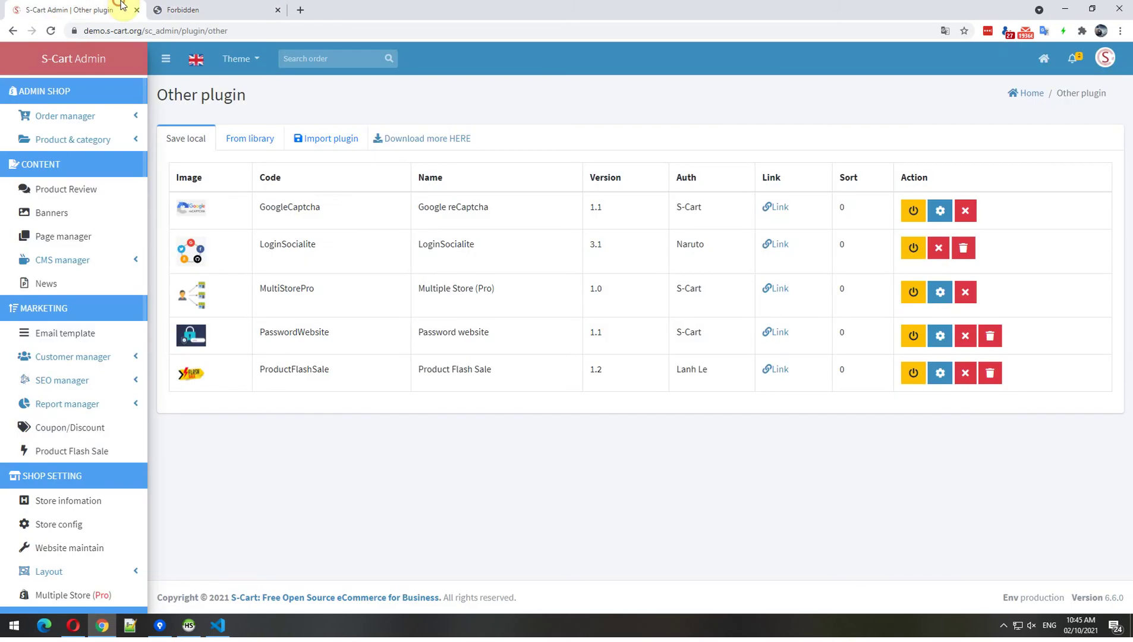
left_click(53, 31)
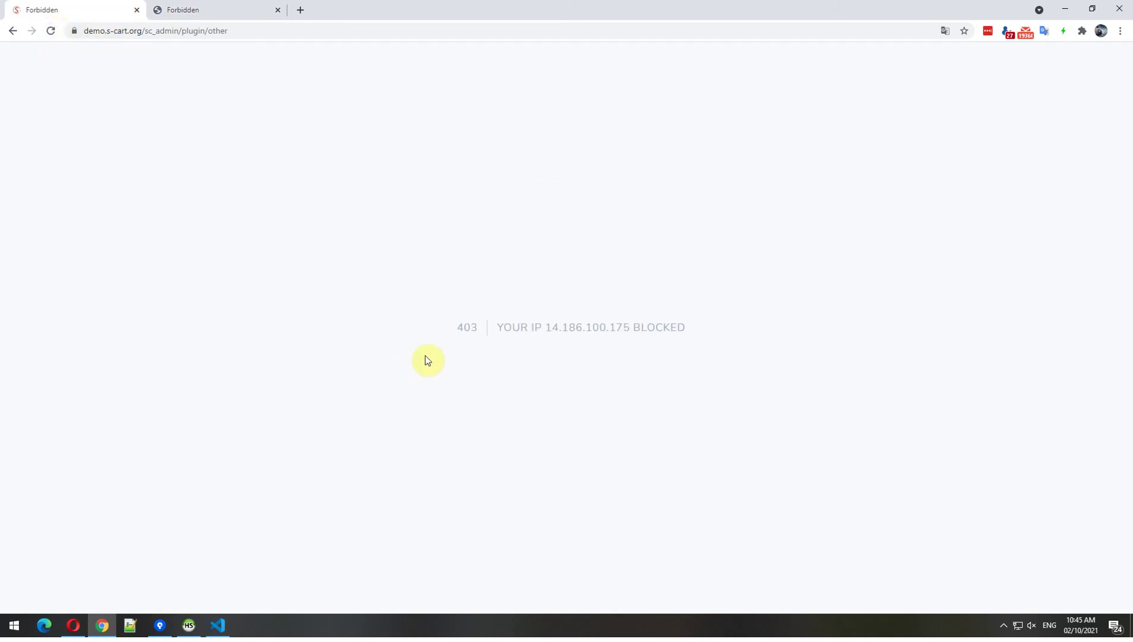
- Switch to Opera, log out of the test account, and log in as admin with the account password
left_click(73, 625)
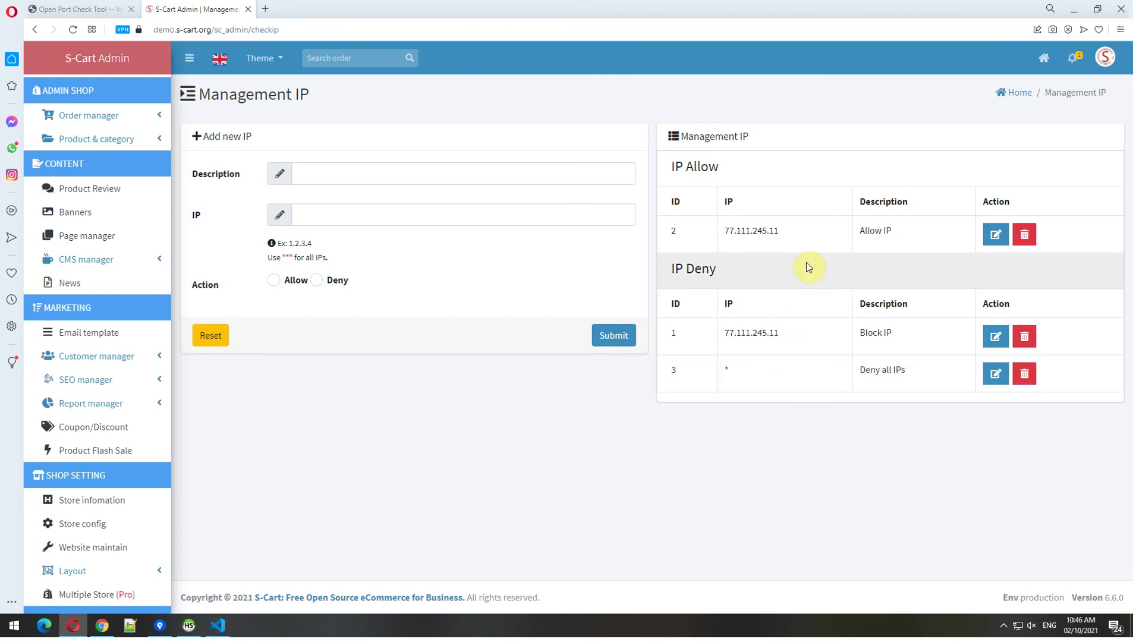
left_click(1104, 57)
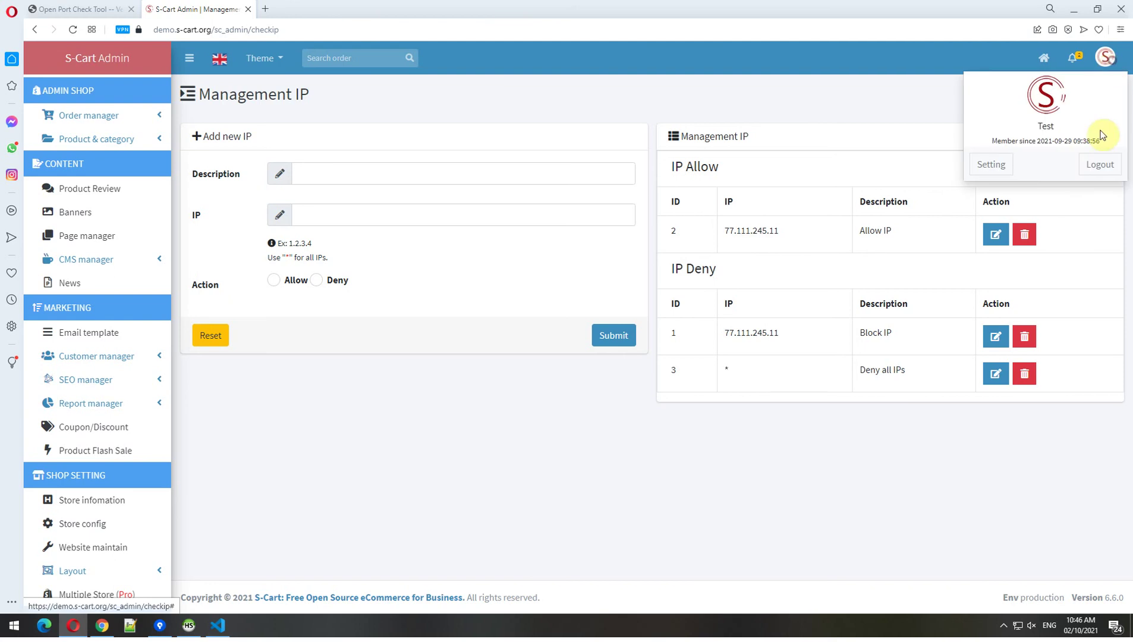
left_click(1092, 166)
double_click(544, 312)
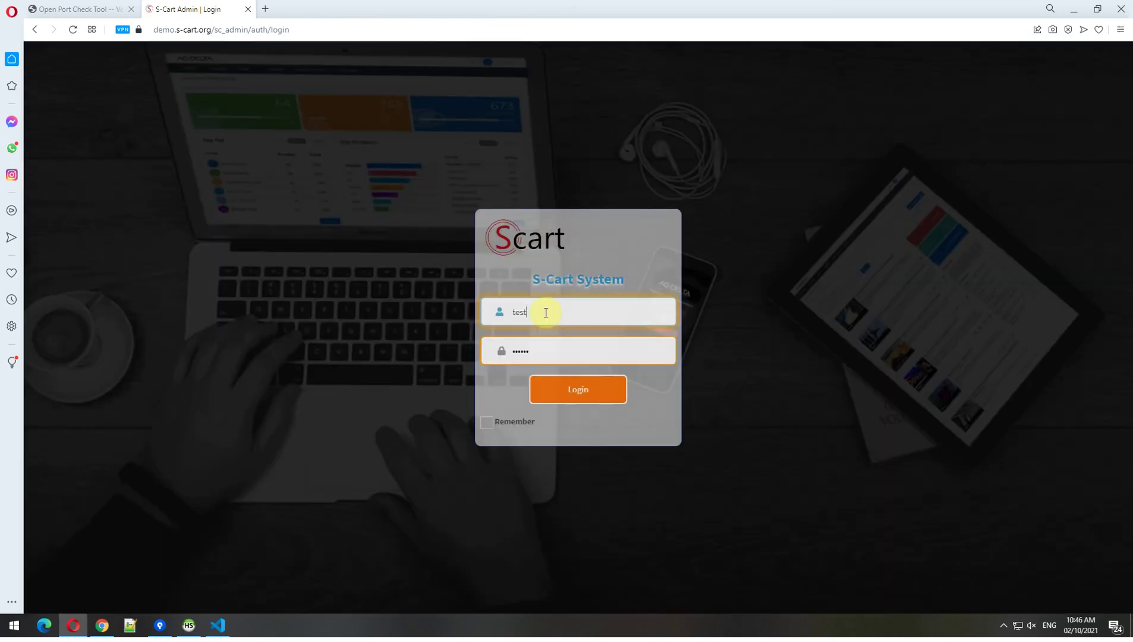
key("Tab")
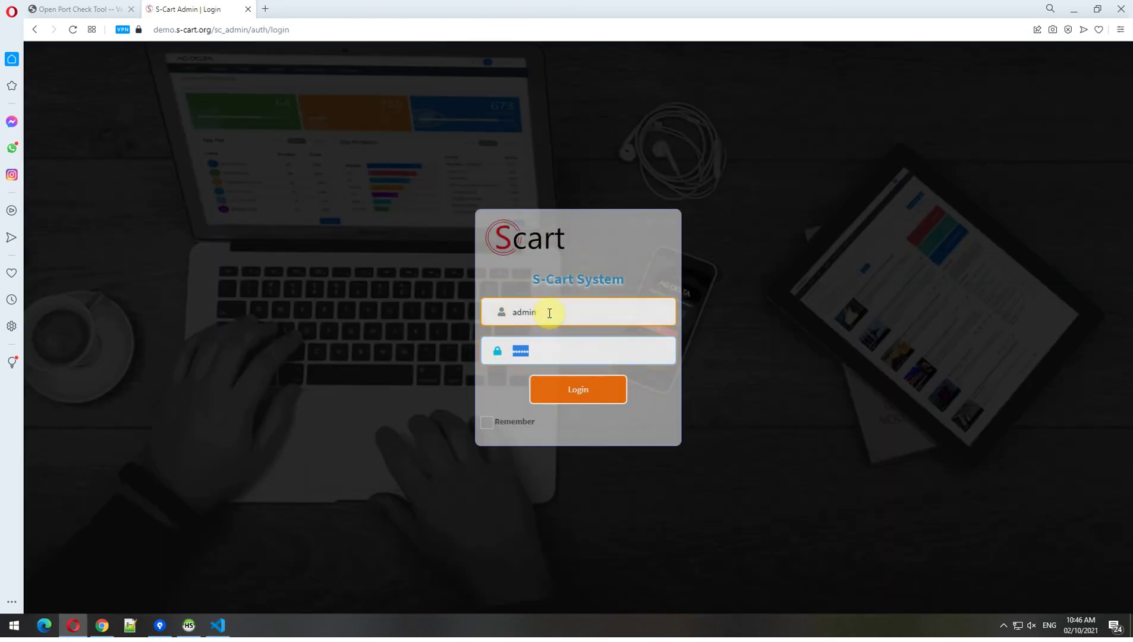
key("Return")
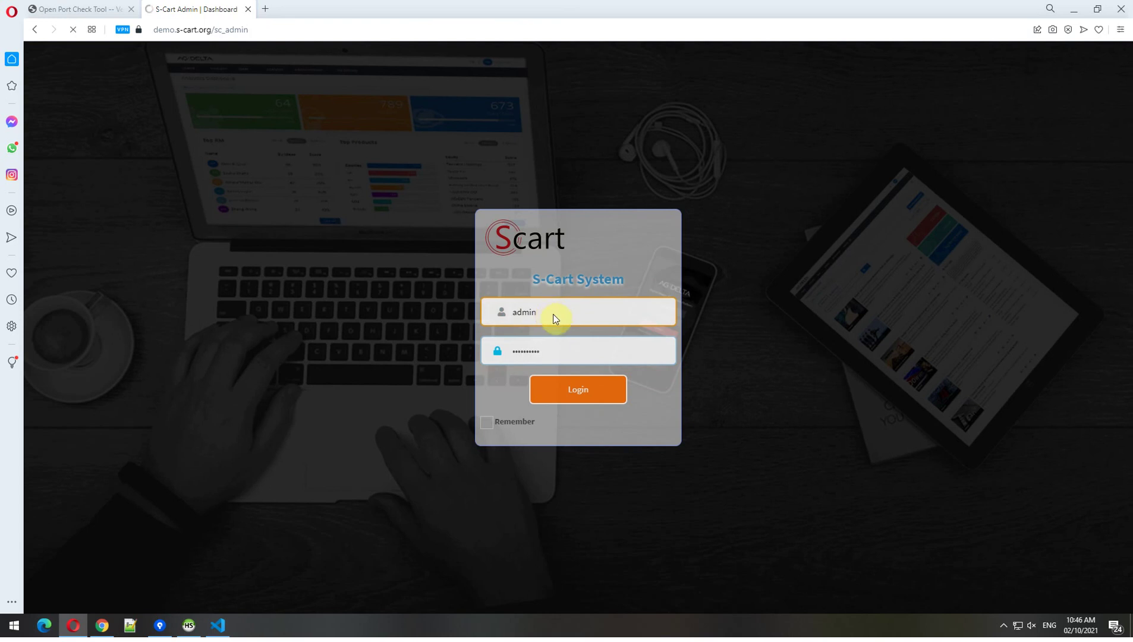
- Open the IP management page in the Security section and enter "Allow IP" as the new rule's description
scroll(123, 449, "down", 5)
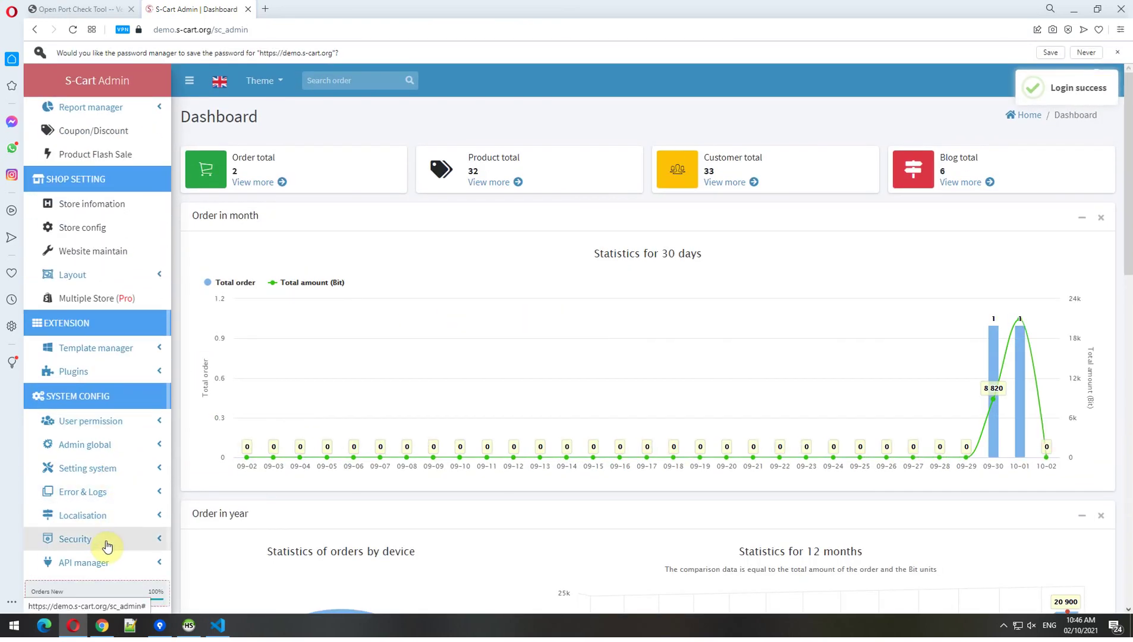
left_click(106, 542)
left_click(90, 587)
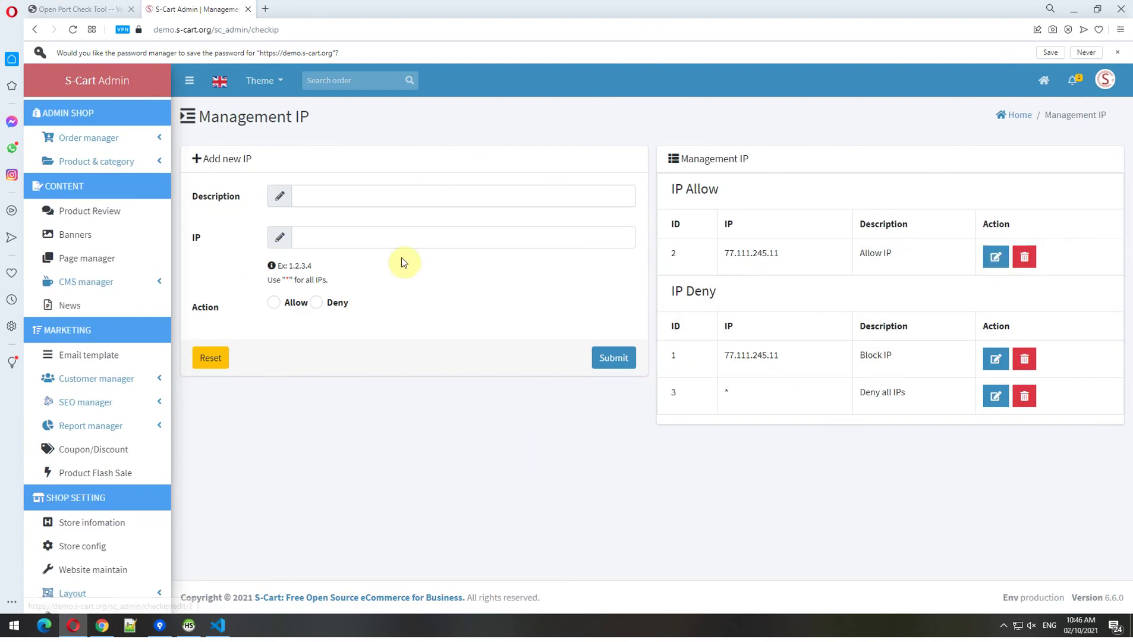
left_click(349, 195)
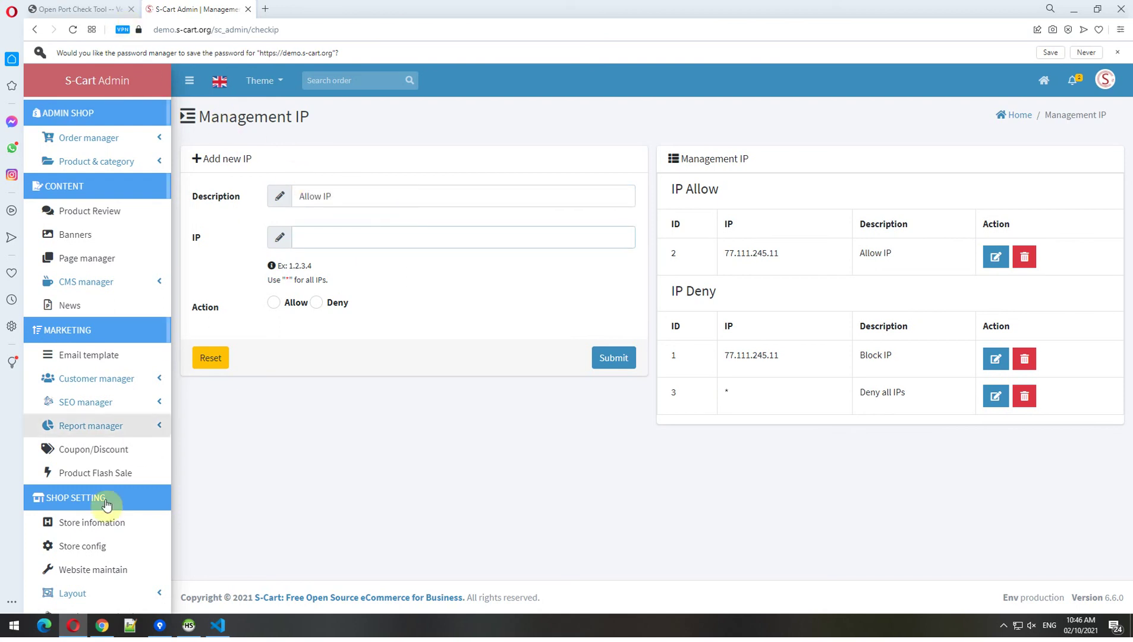
- Copy the blocked IP 14.186.100.175 from Chrome and submit it in Opera's new rule form with the action Allow
left_click(100, 631)
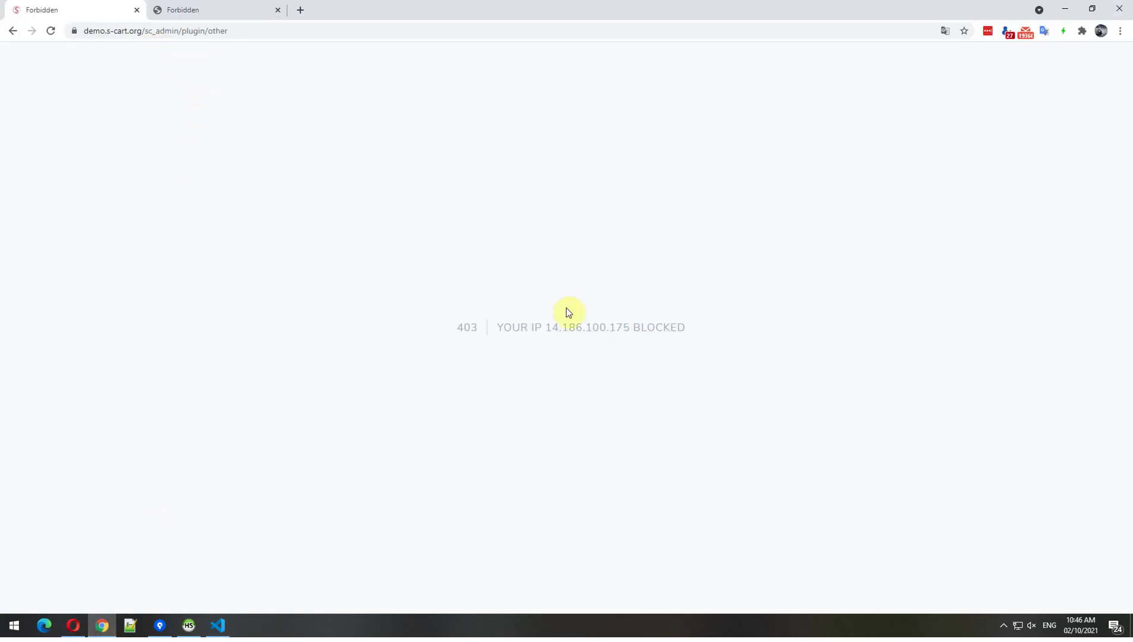
left_click_drag(546, 329, 629, 323)
key("ctrl+c")
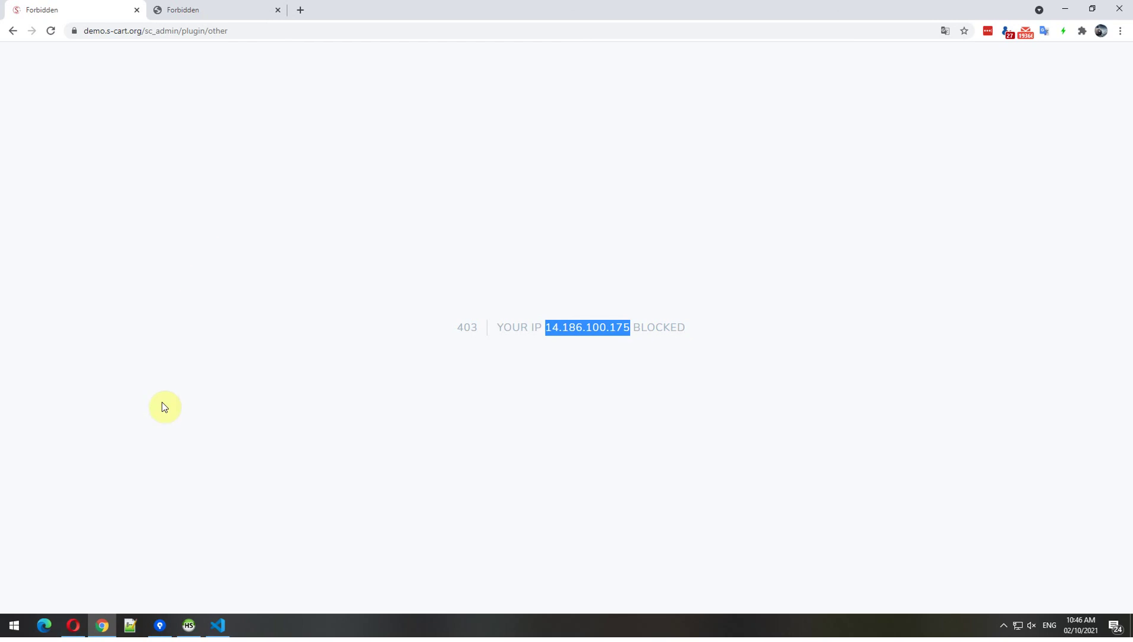
left_click(74, 625)
key("ctrl+v")
left_click(274, 282)
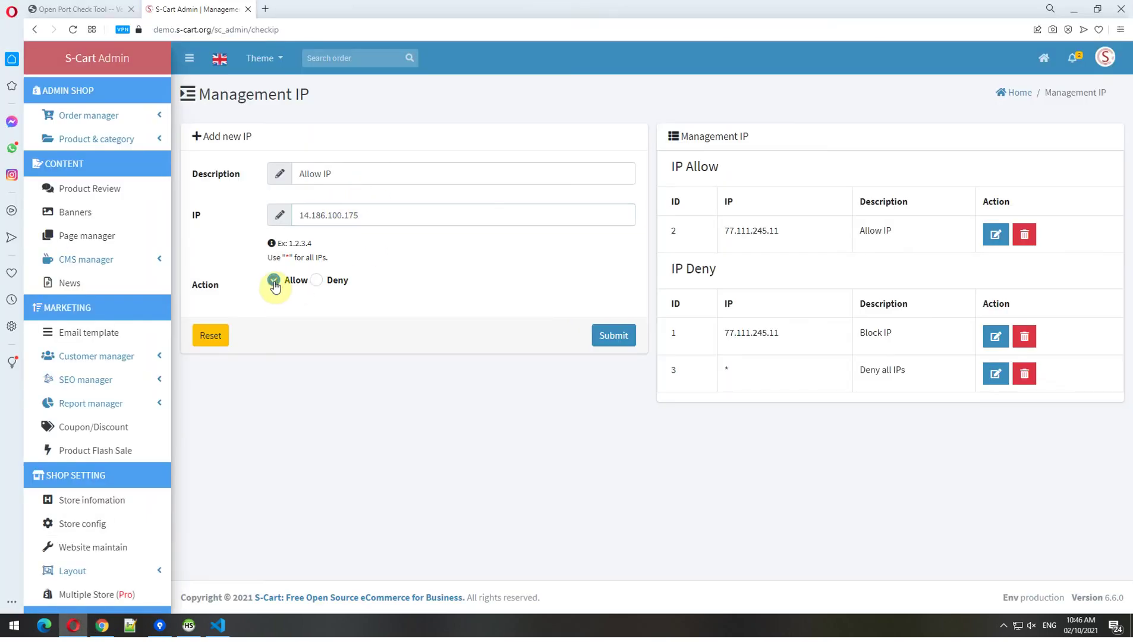
left_click(611, 338)
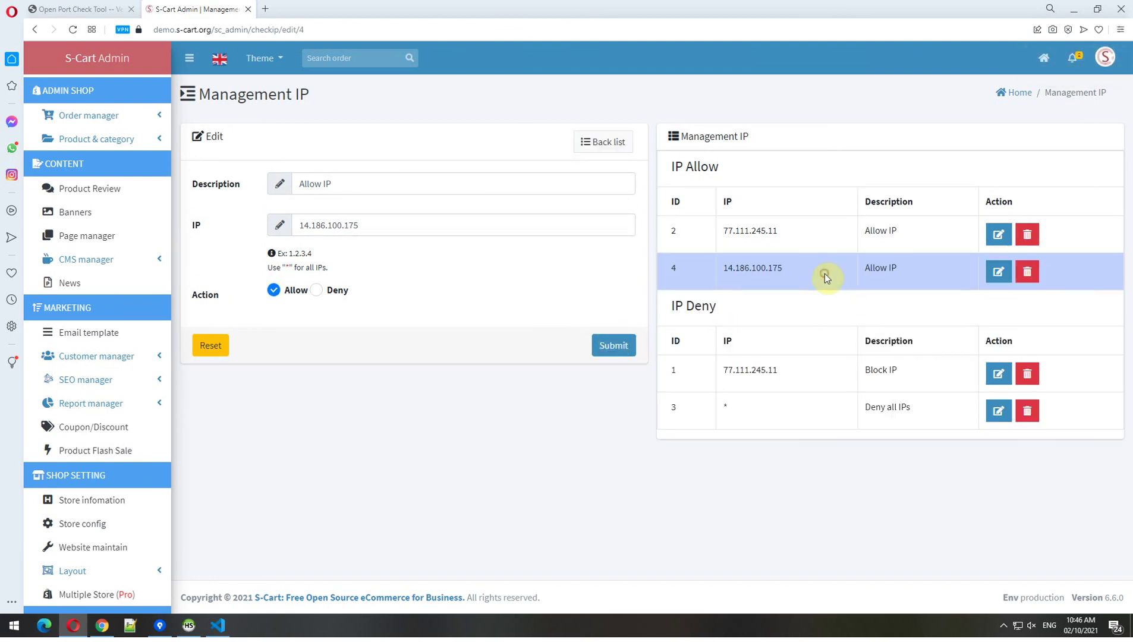
- Switch to Chrome and reload the Other plugin page to check access for the newly allowed IP
left_click(103, 630)
left_click(325, 328)
left_click(52, 34)
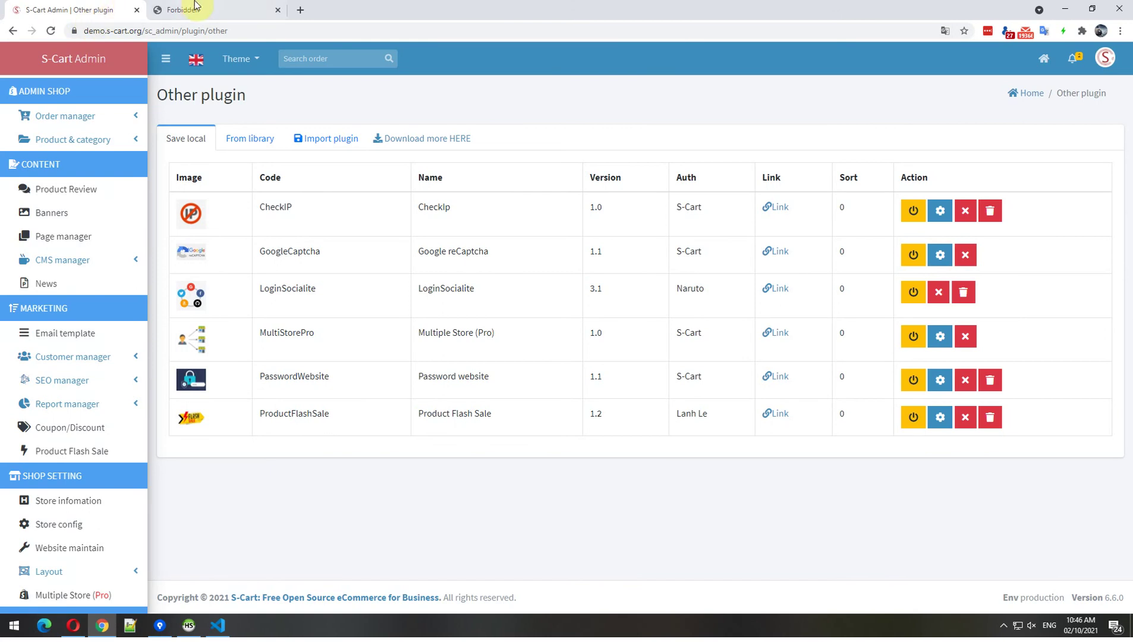
- Reload the forbidden IP management page and delete both deny rules, Deny all IPs and Block IP
left_click(196, 10)
left_click(51, 30)
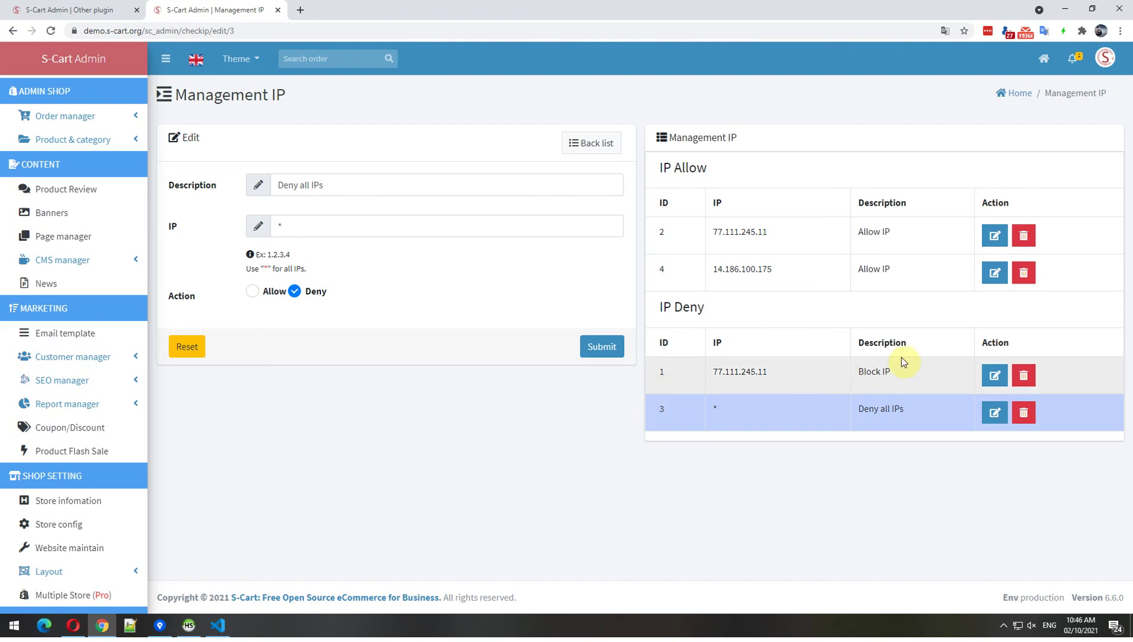
left_click(1024, 413)
left_click(590, 389)
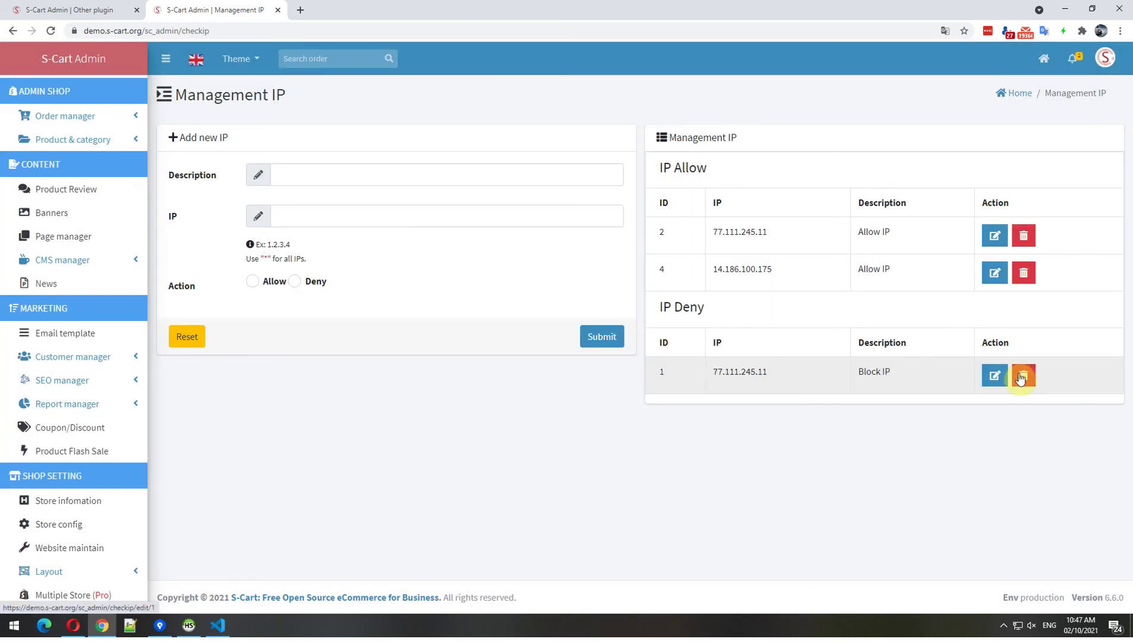
left_click(1022, 375)
left_click(598, 394)
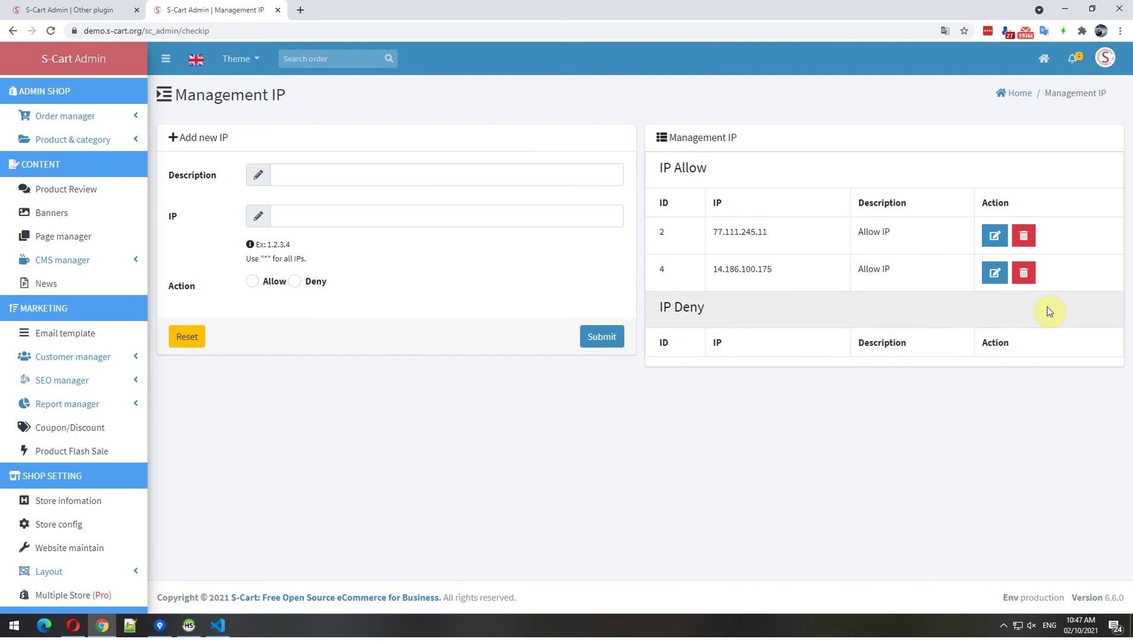
left_click(1023, 272)
left_click(600, 389)
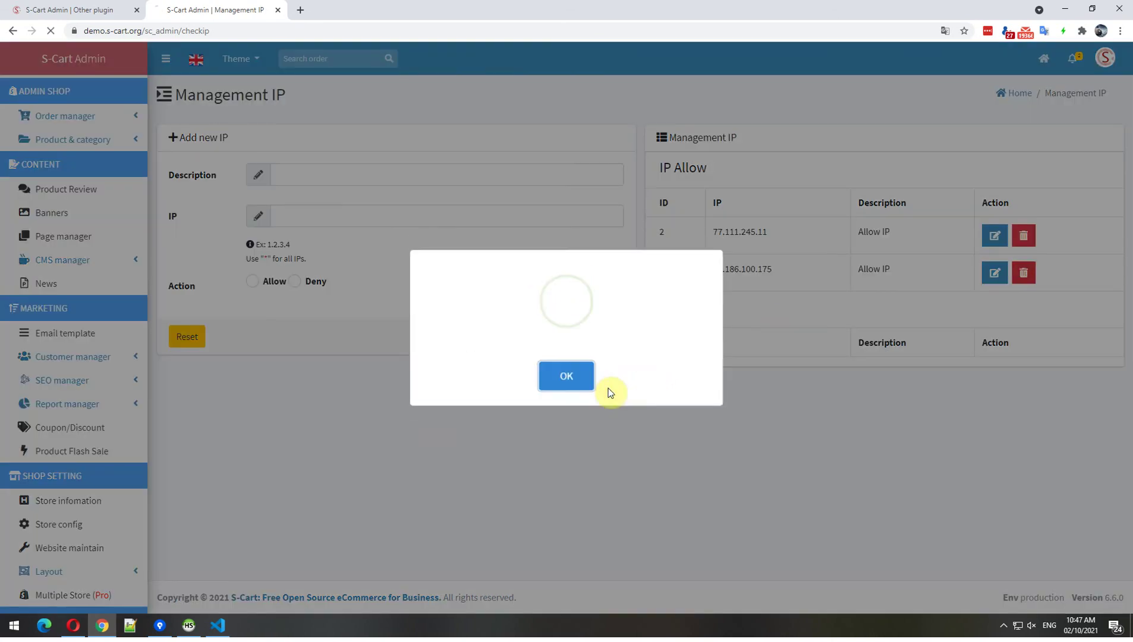
left_click(1021, 237)
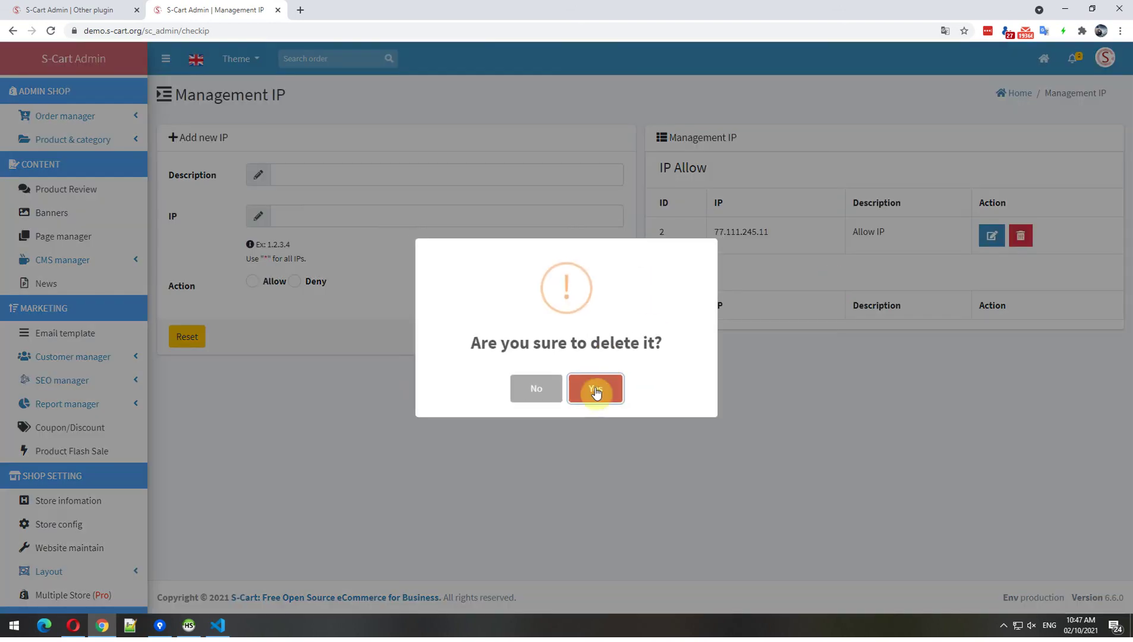
left_click(597, 390)
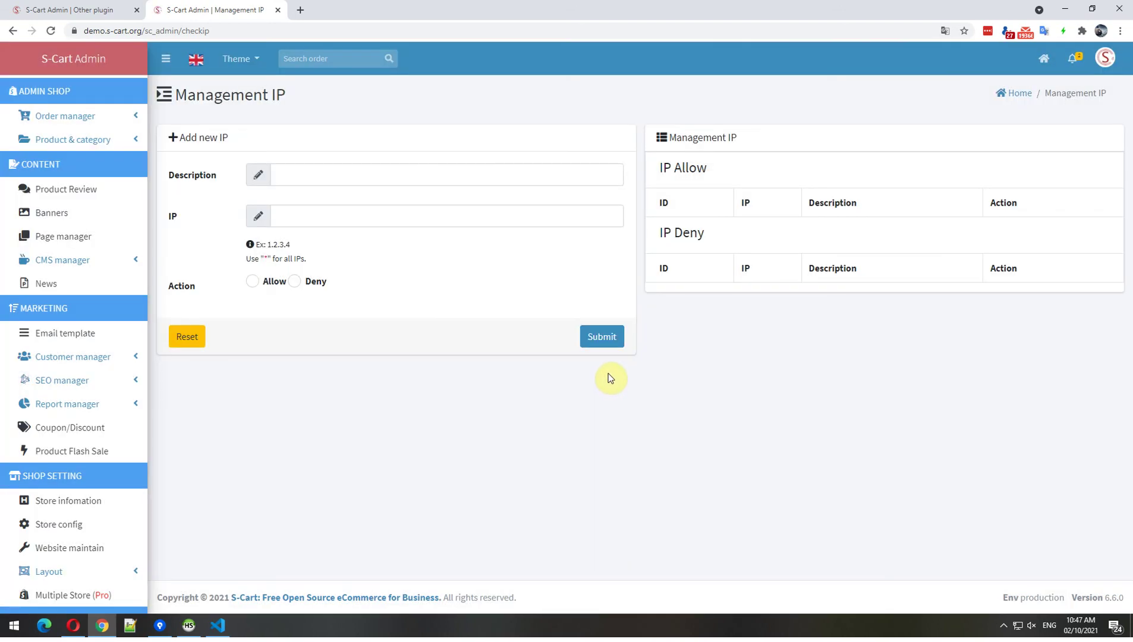